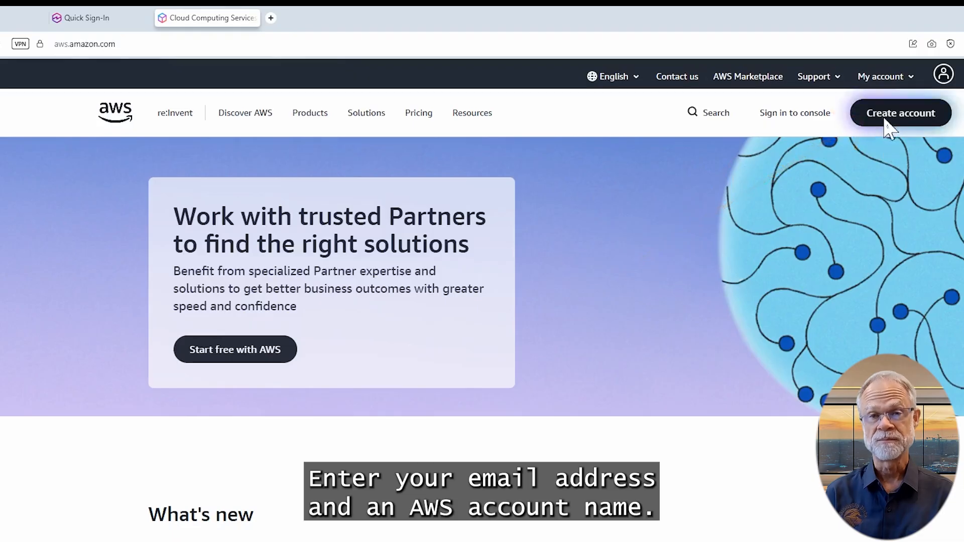
# Begin a new AWS account with the root e-mail address and account name My-AWS-Account, requesting verification
pyautogui.click(886, 120)
pyautogui.click(604, 216)
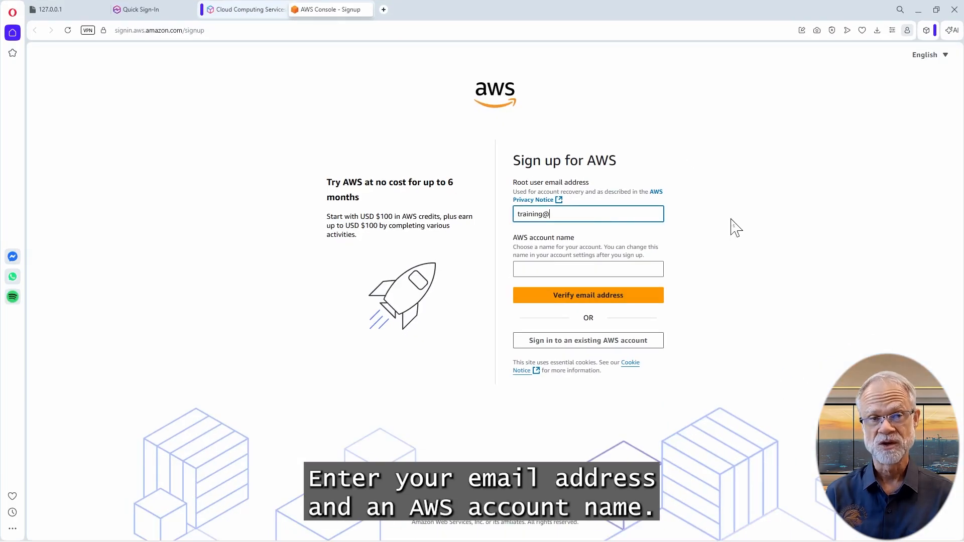
pyautogui.press('Tab')
pyautogui.write('M')
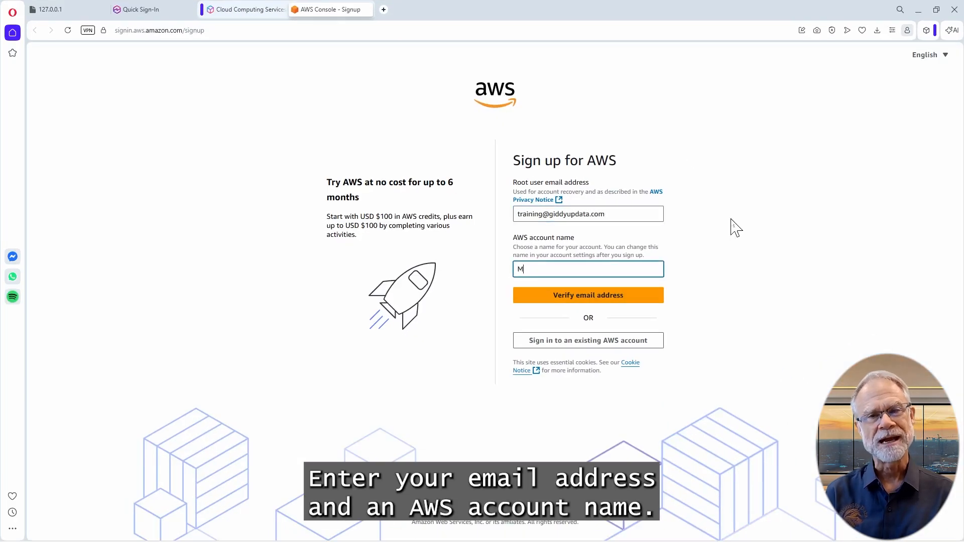
pyautogui.write('y-AWS-Account')
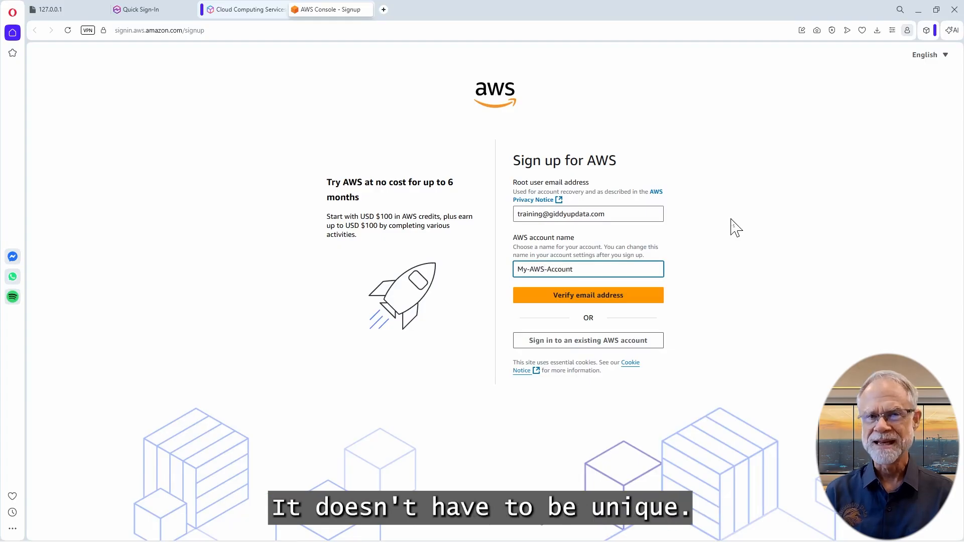
pyautogui.click(638, 297)
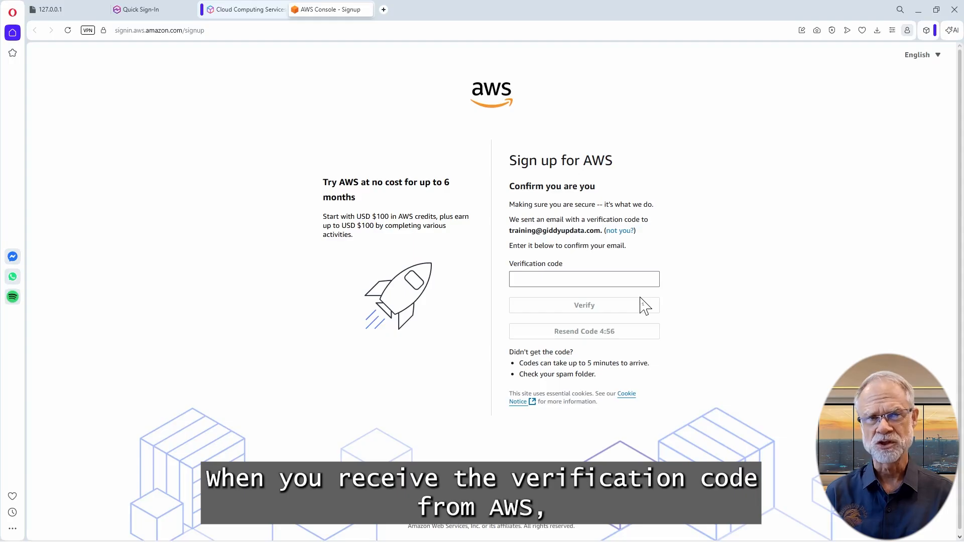
# Verify the e-mail with the pasted code and set the root user password
pyautogui.click(593, 279)
pyautogui.hotkey('ctrl', 'v')
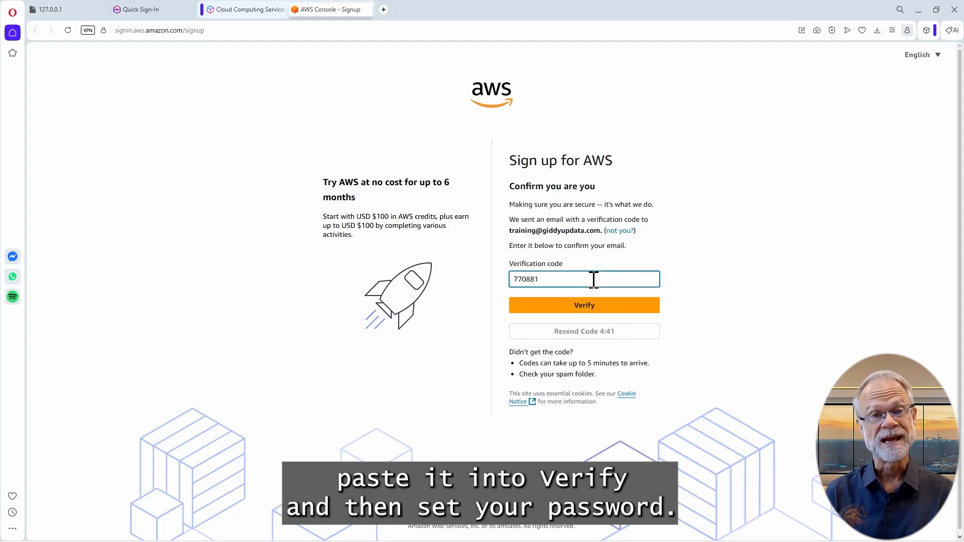
pyautogui.click(630, 306)
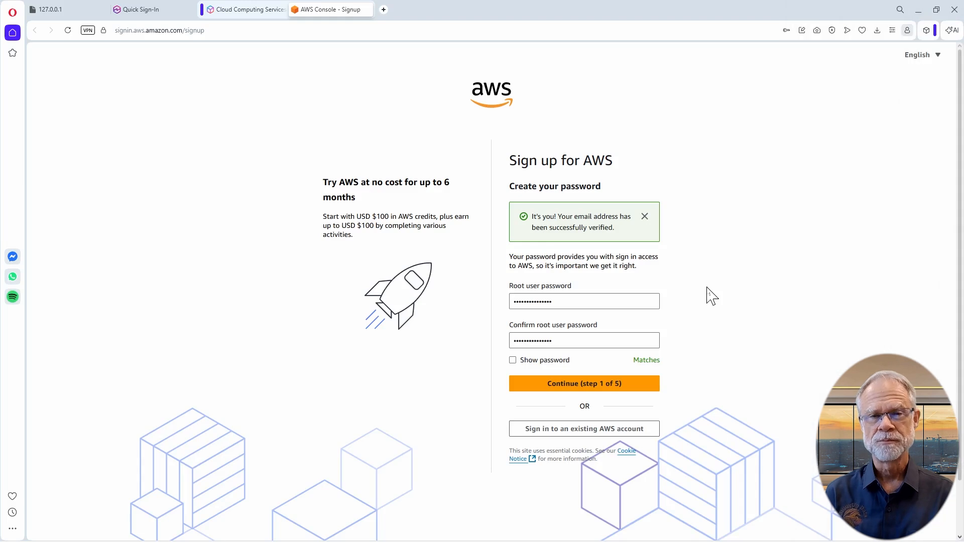
pyautogui.moveTo(575, 289); pyautogui.dragTo(510, 291)
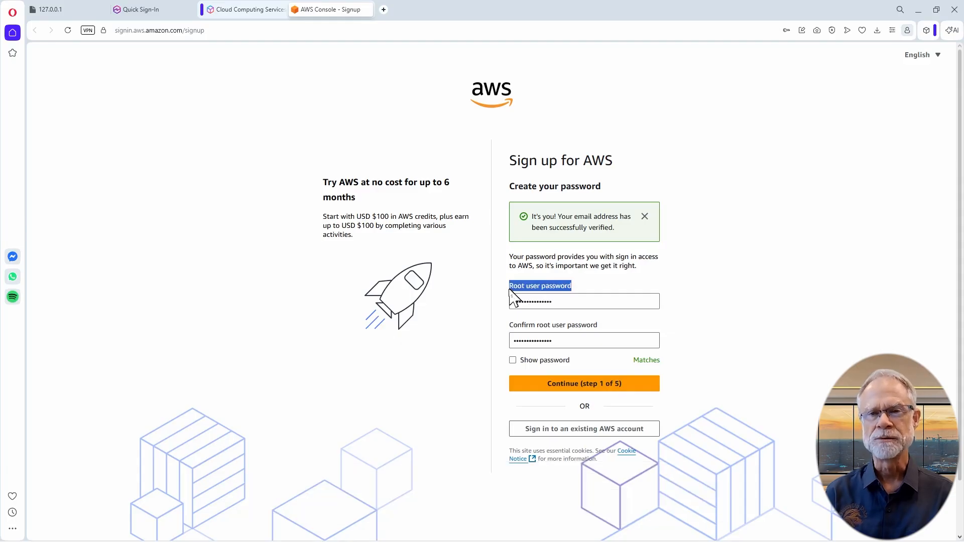
pyautogui.click(623, 384)
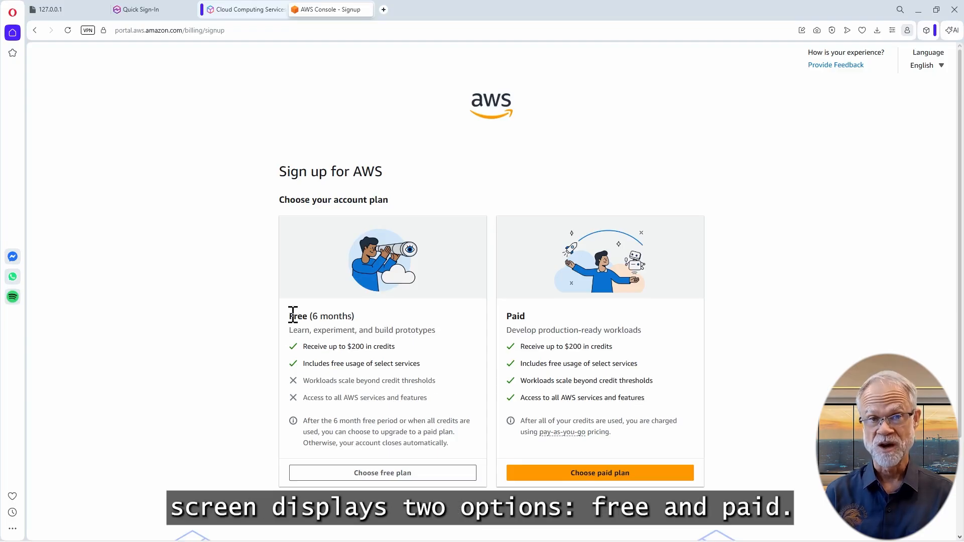
# Compare the Free and Paid plans and choose the paid account plan
pyautogui.moveTo(290, 316); pyautogui.dragTo(312, 316)
pyautogui.moveTo(508, 317); pyautogui.dragTo(525, 316)
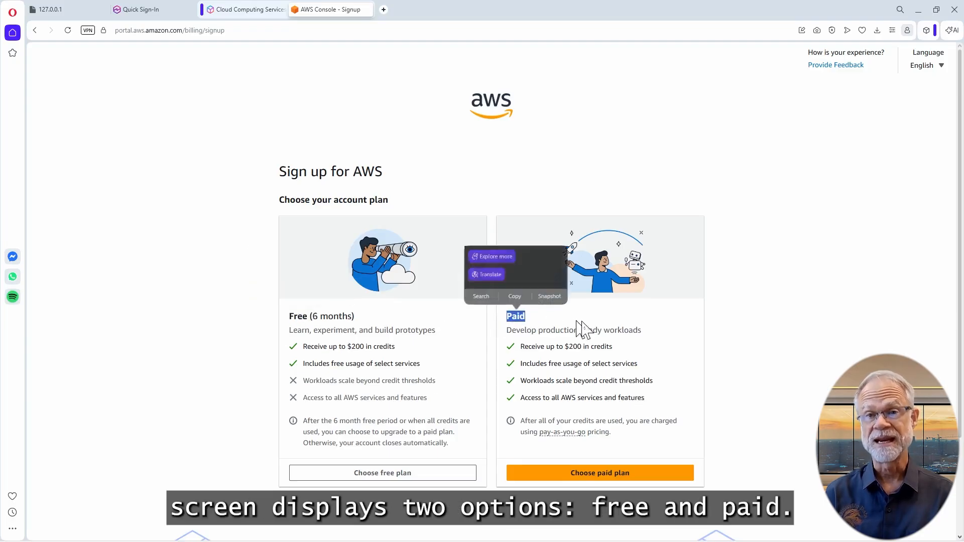
pyautogui.click(742, 340)
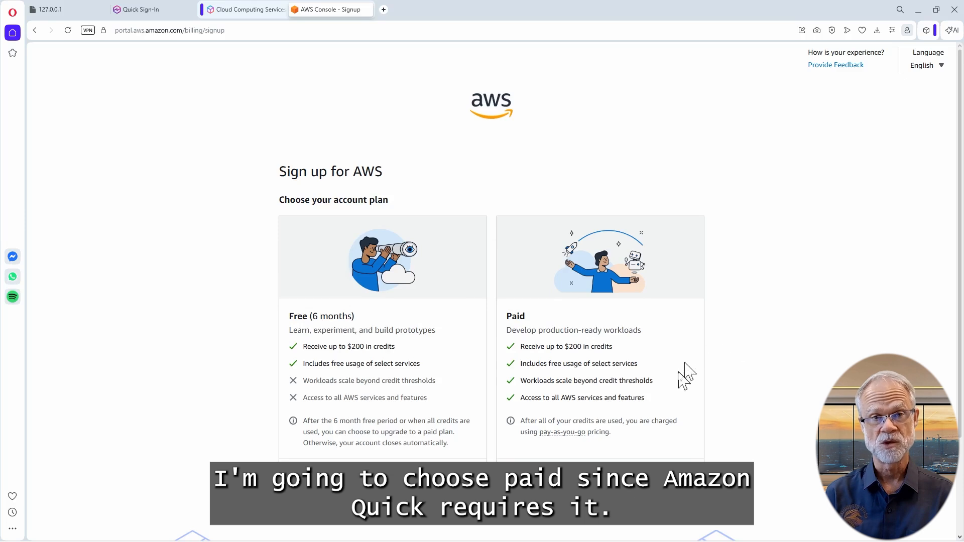
pyautogui.click(600, 475)
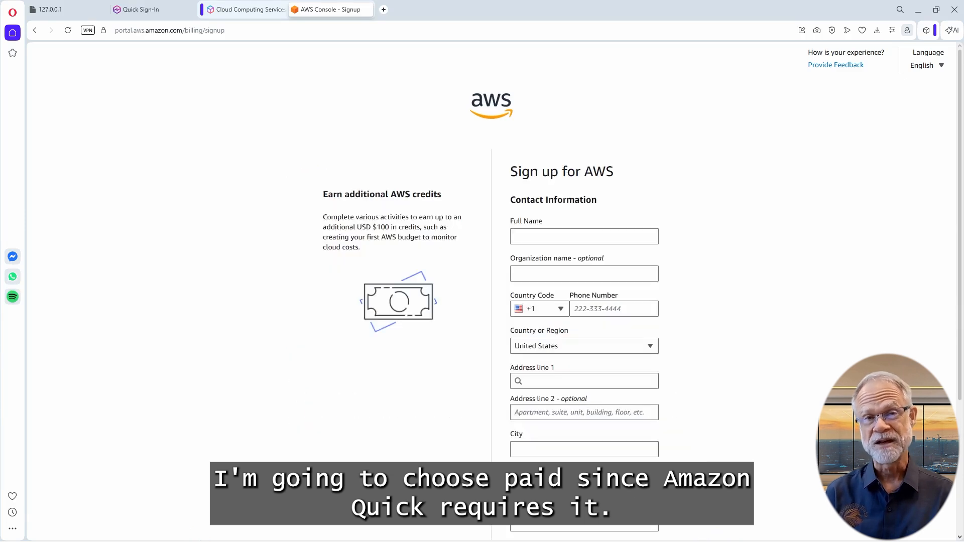
pyautogui.scroll(-1, 721, 417)
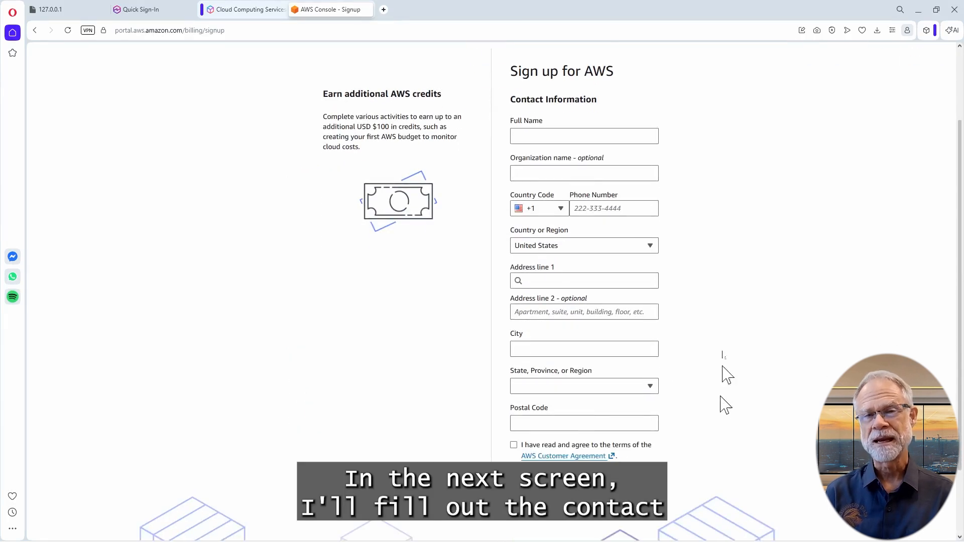
# Fill in the contact's full name, organization MyPersonalAccount and phone number, accept the Customer Agreement, and submit
pyautogui.click(592, 135)
pyautogui.press('Tab')
pyautogui.write('MyPersonalAccount')
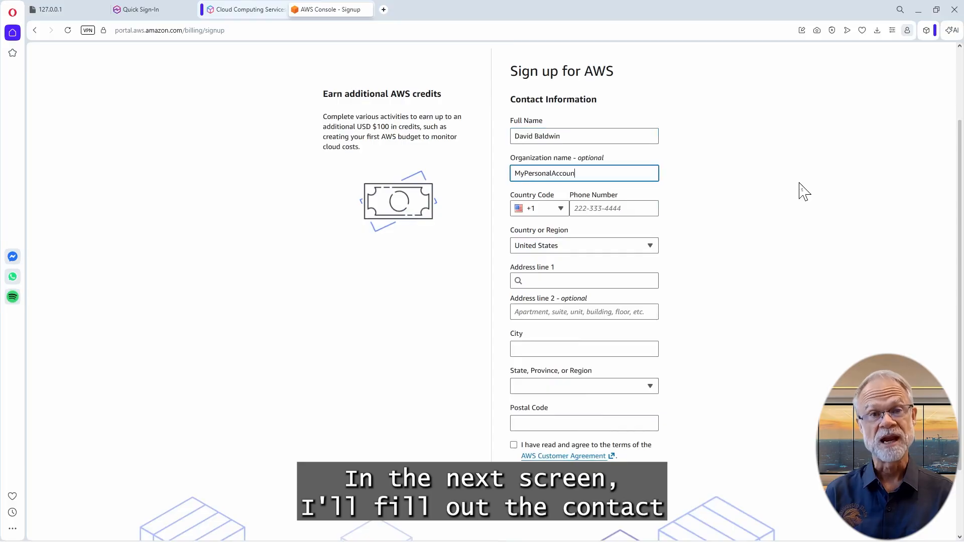
pyautogui.press('Tab')
pyautogui.press('Tab')
pyautogui.press('Tab')
pyautogui.press('Tab')
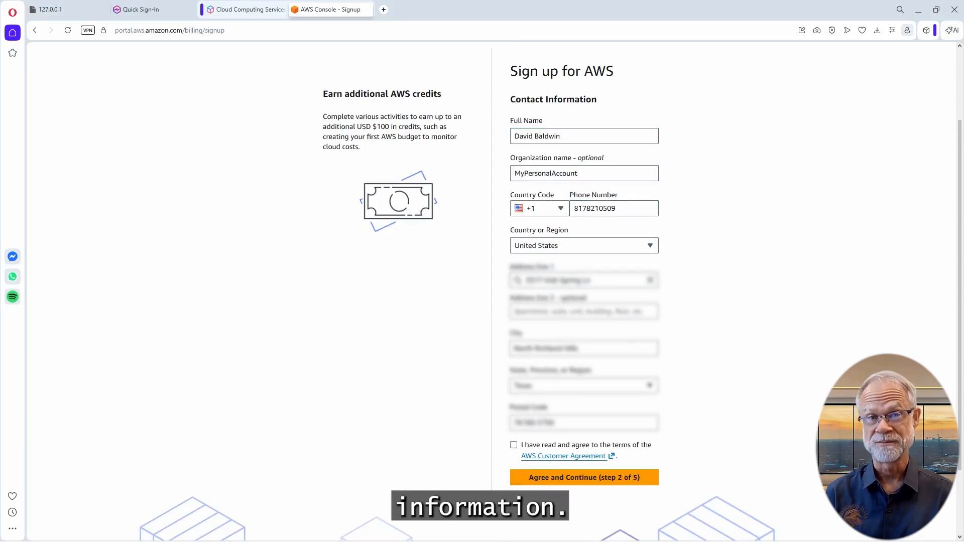
pyautogui.click(513, 445)
pyautogui.click(633, 484)
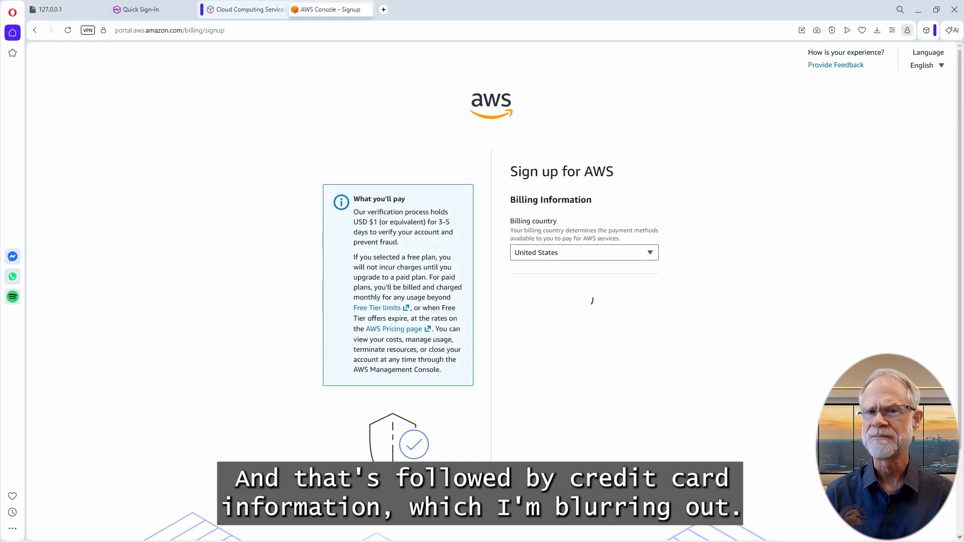
pyautogui.scroll(-2, 708, 338)
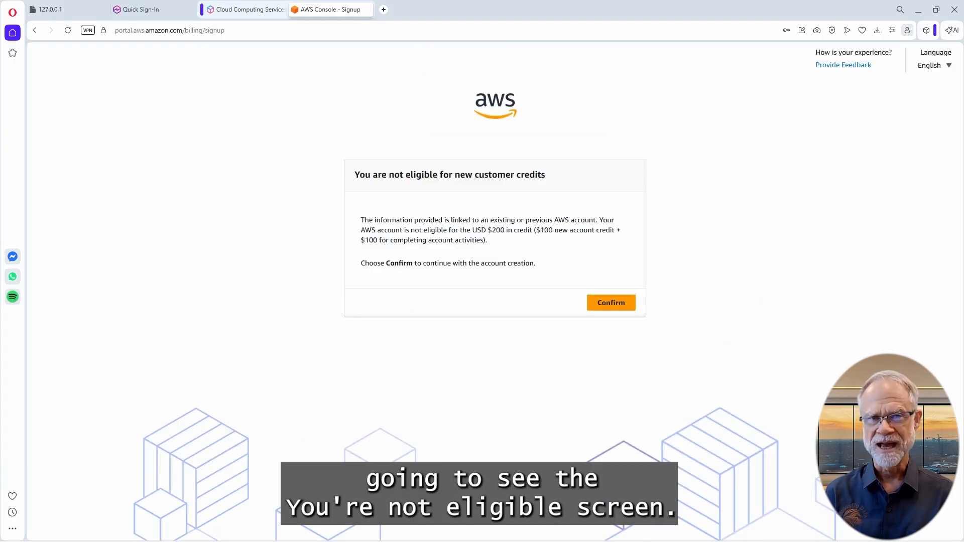
# Accept the notice that the account is not eligible for new customer credits
pyautogui.moveTo(411, 230); pyautogui.dragTo(531, 232)
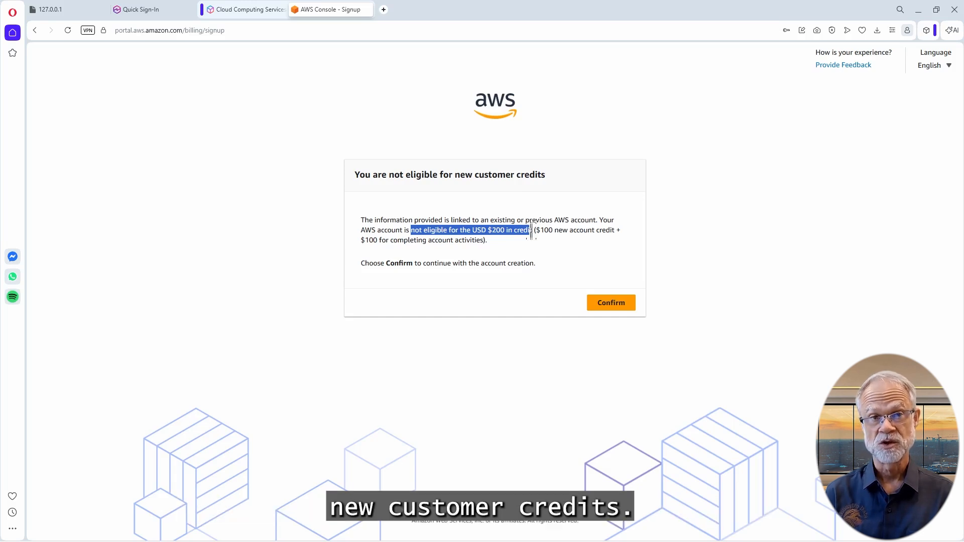
pyautogui.click(533, 231)
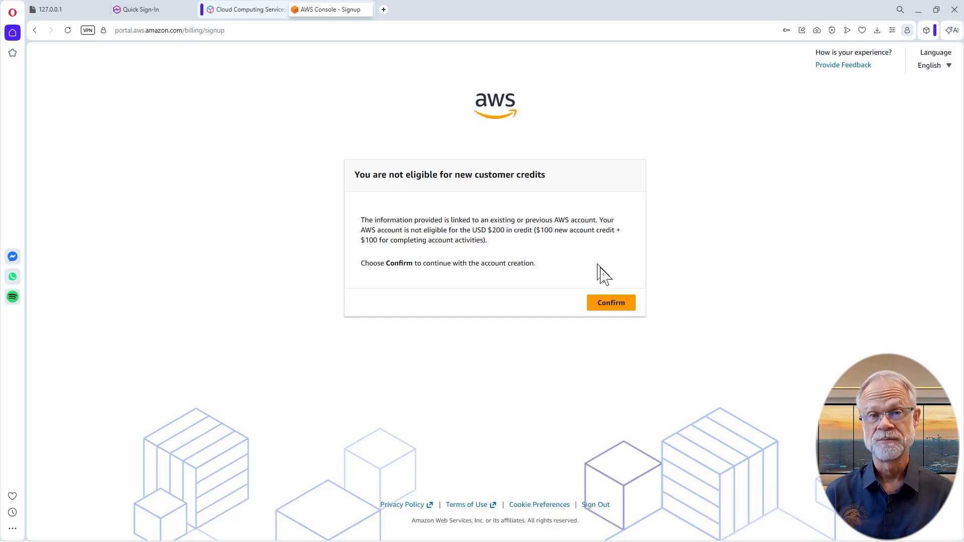
pyautogui.click(627, 308)
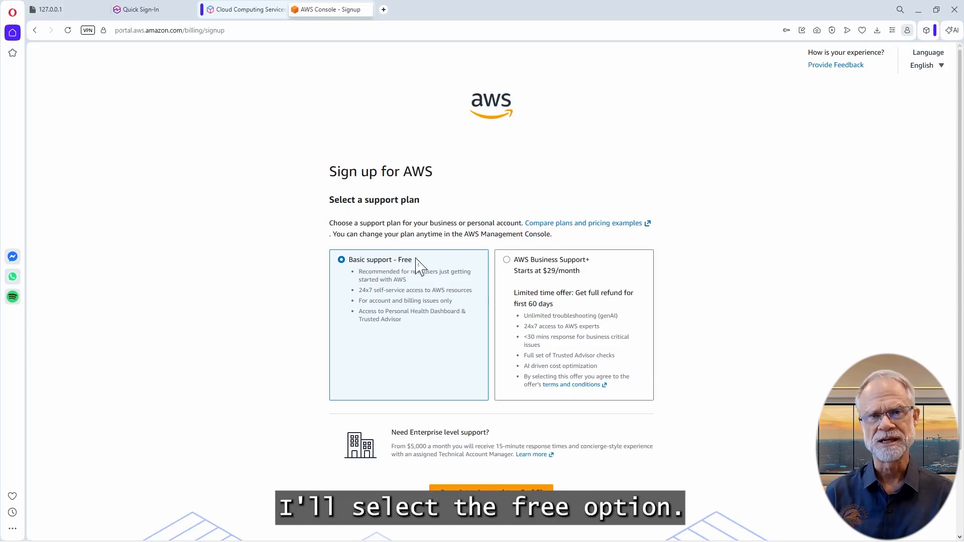
# Select Basic support - Free and complete the sign-up
pyautogui.moveTo(412, 260); pyautogui.dragTo(348, 259)
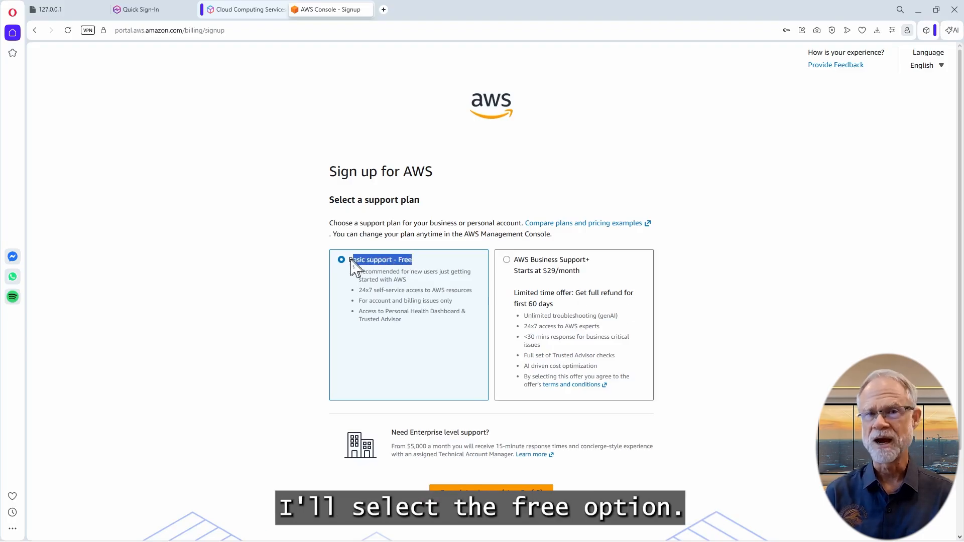
pyautogui.click(448, 273)
pyautogui.click(491, 487)
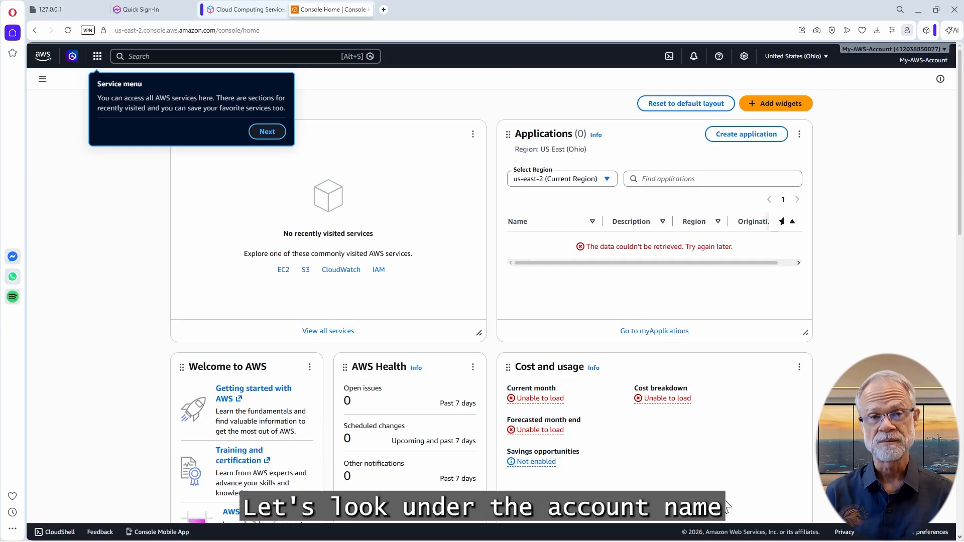
pyautogui.click(923, 61)
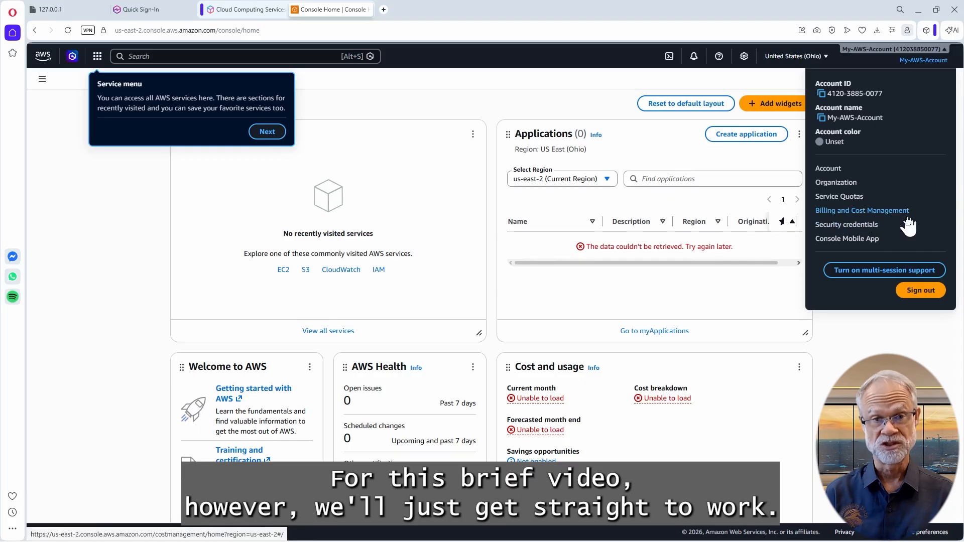
pyautogui.click(300, 56)
pyautogui.moveTo(104, 44)
pyautogui.mouseDown()
pyautogui.moveTo(181, 70)
pyautogui.moveTo(333, 72)
pyautogui.mouseUp()
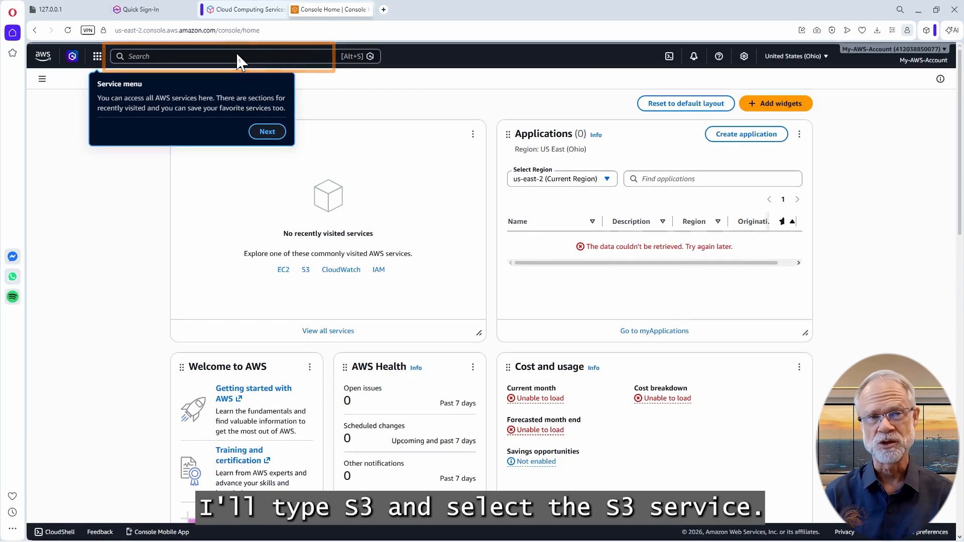
# Open S3 and start a new bucket, skipping the tour tips and dismissing the unified settings notice
pyautogui.click(216, 55)
pyautogui.write('s3')
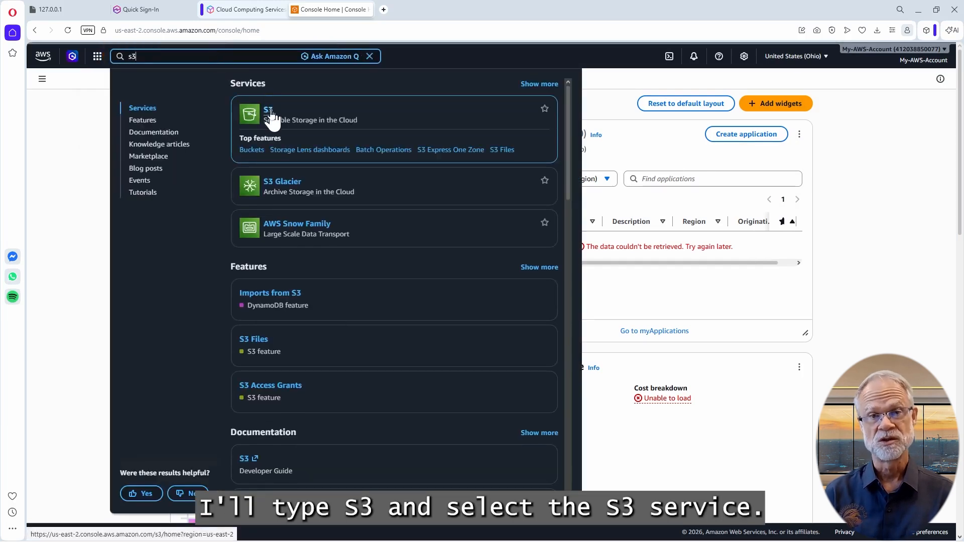
pyautogui.click(270, 112)
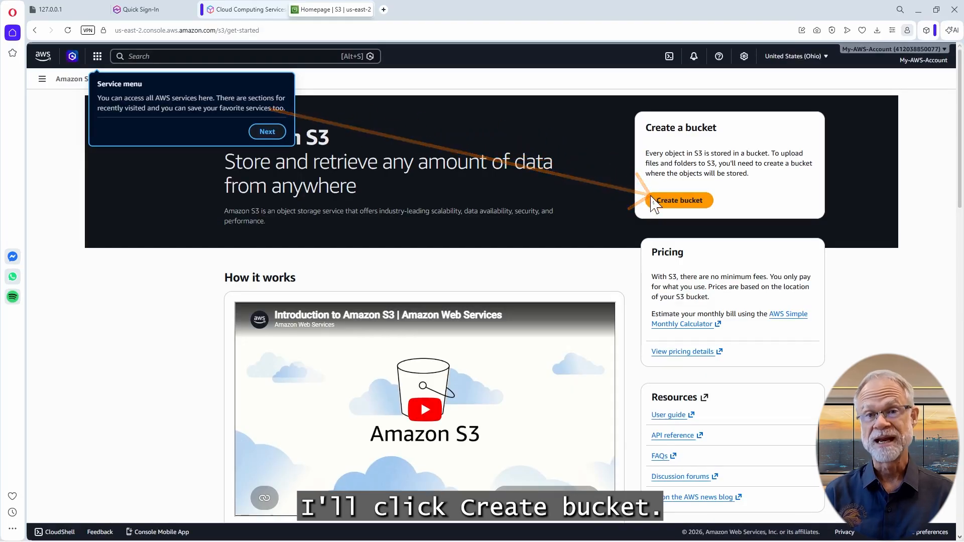
pyautogui.click(667, 204)
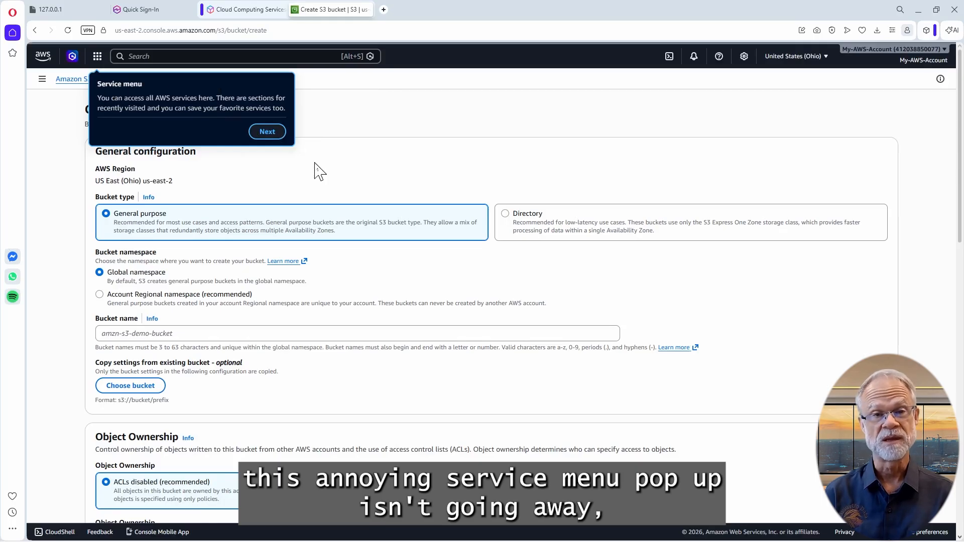
pyautogui.click(267, 133)
pyautogui.click(304, 147)
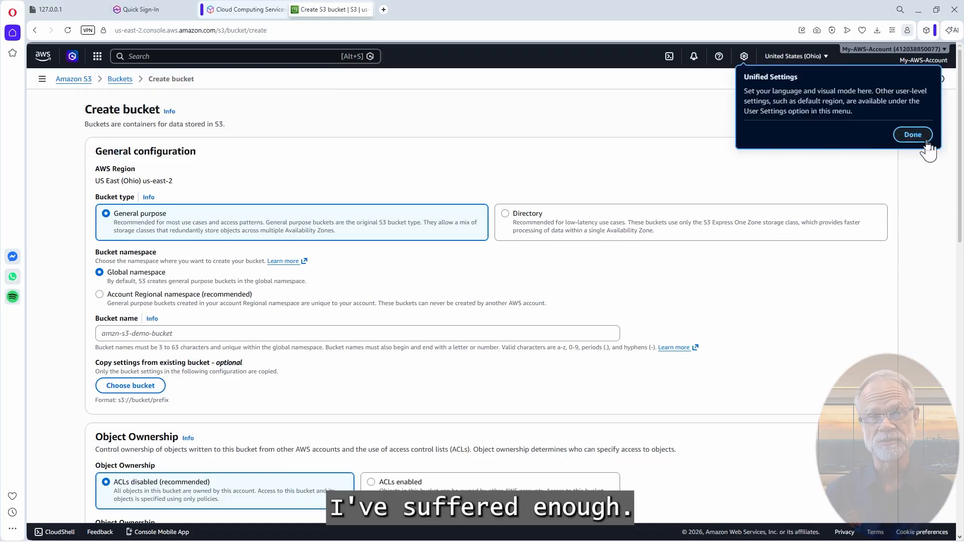
pyautogui.click(912, 134)
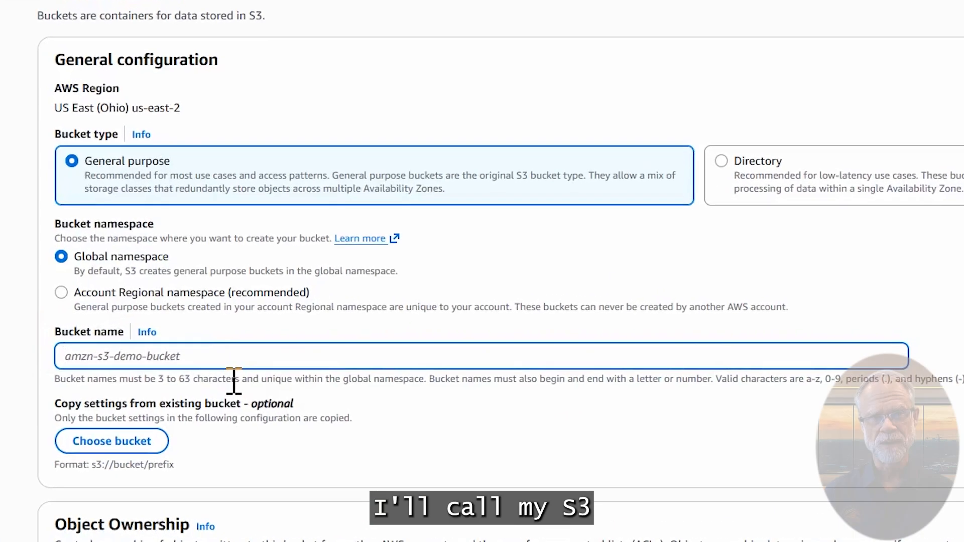
# Name the bucket quicksuite-class-4321 and create it with all default settings
pyautogui.write('quicksui')
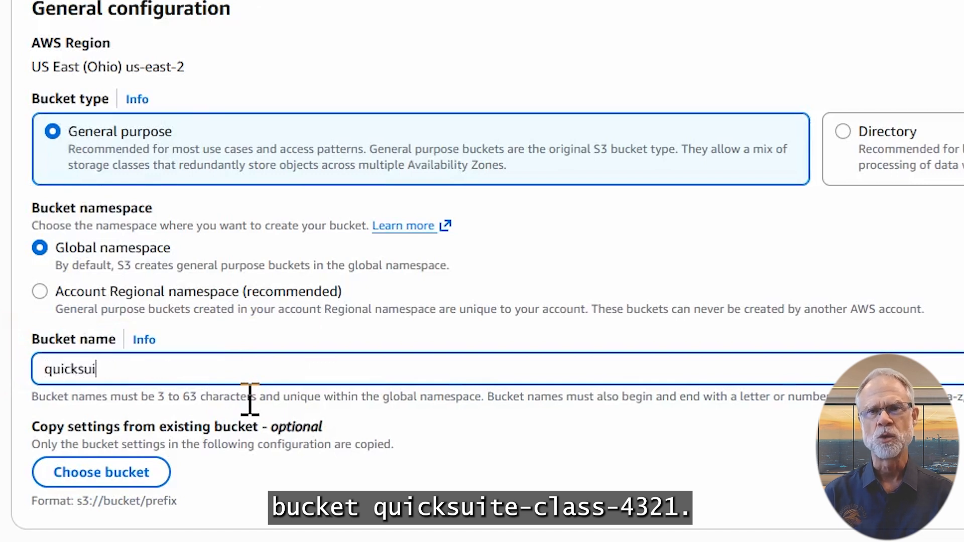
pyautogui.write('te-class')
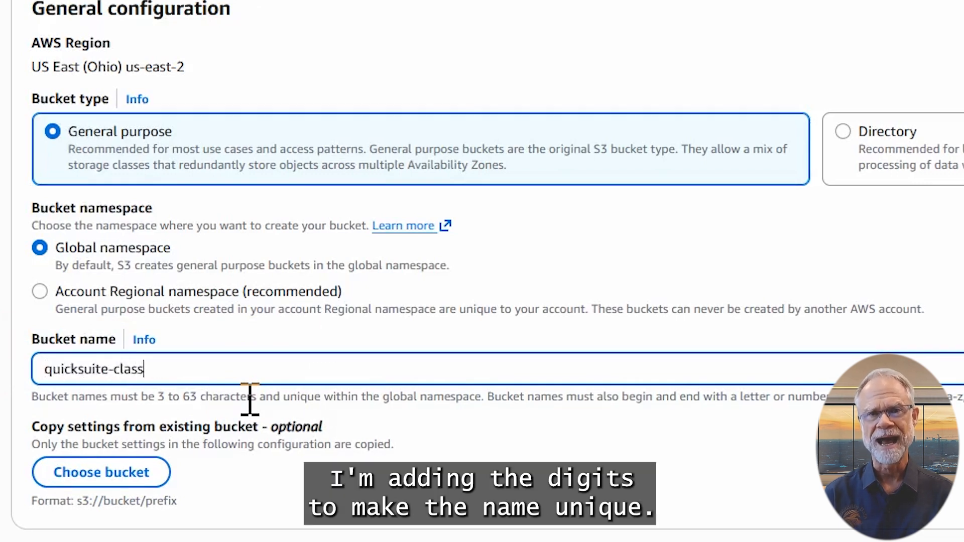
pyautogui.write('-4321')
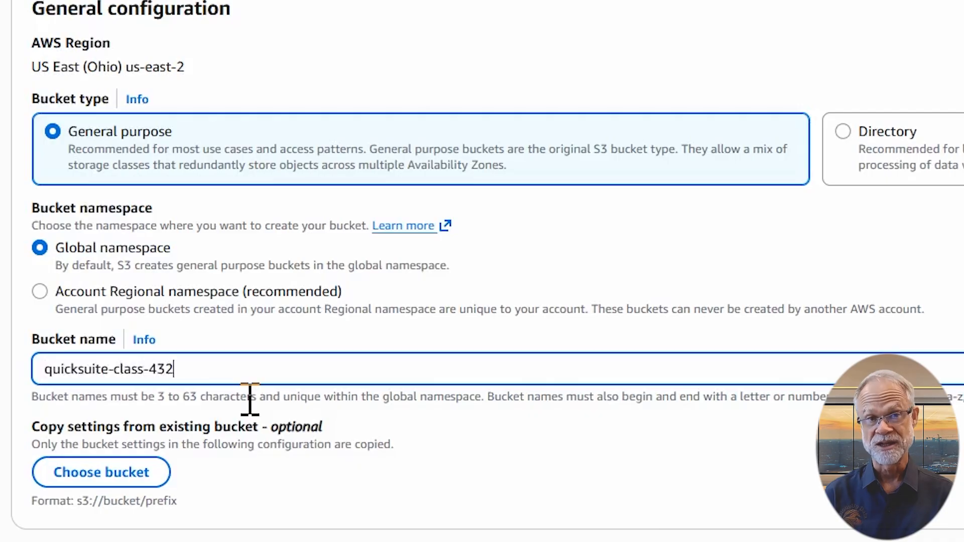
pyautogui.scroll(-2, 236, 369)
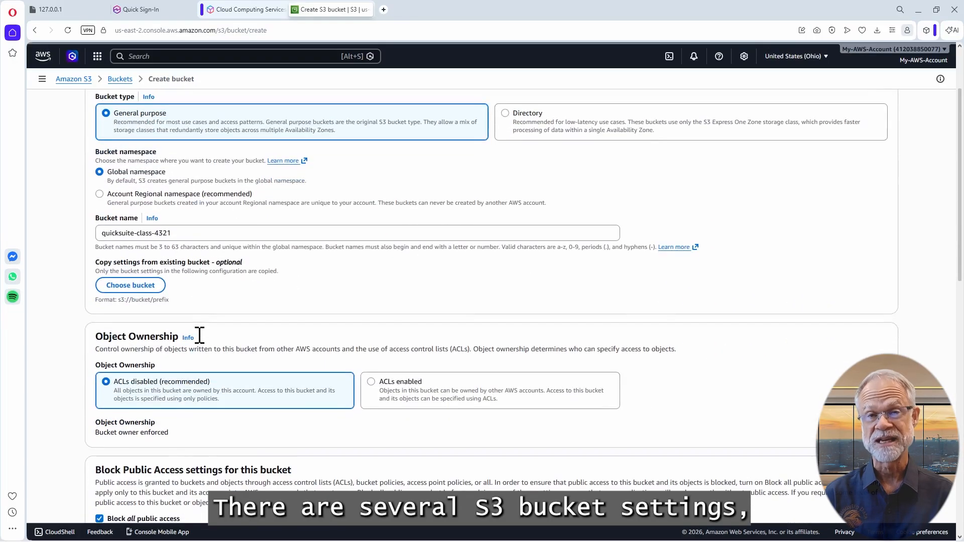
pyautogui.scroll(-7, 199, 336)
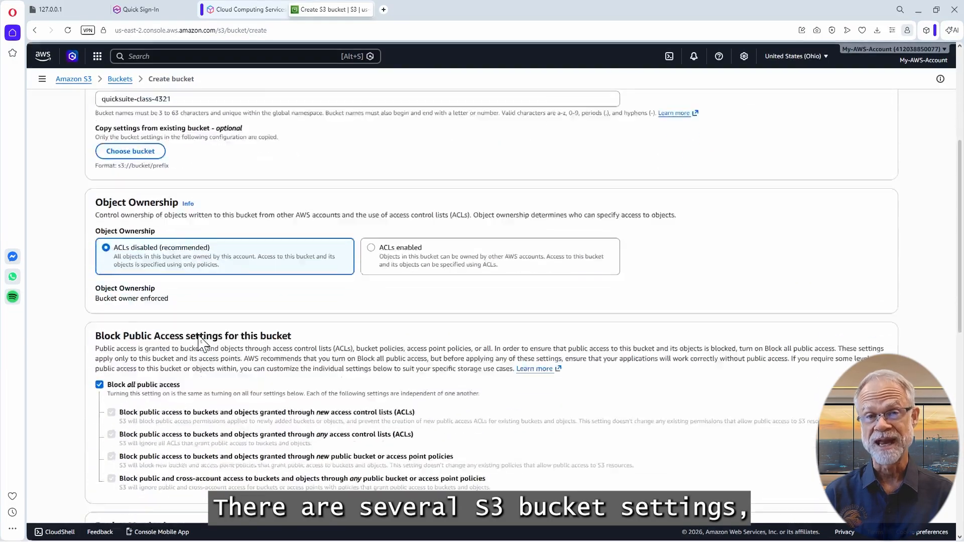
pyautogui.scroll(-6, 199, 335)
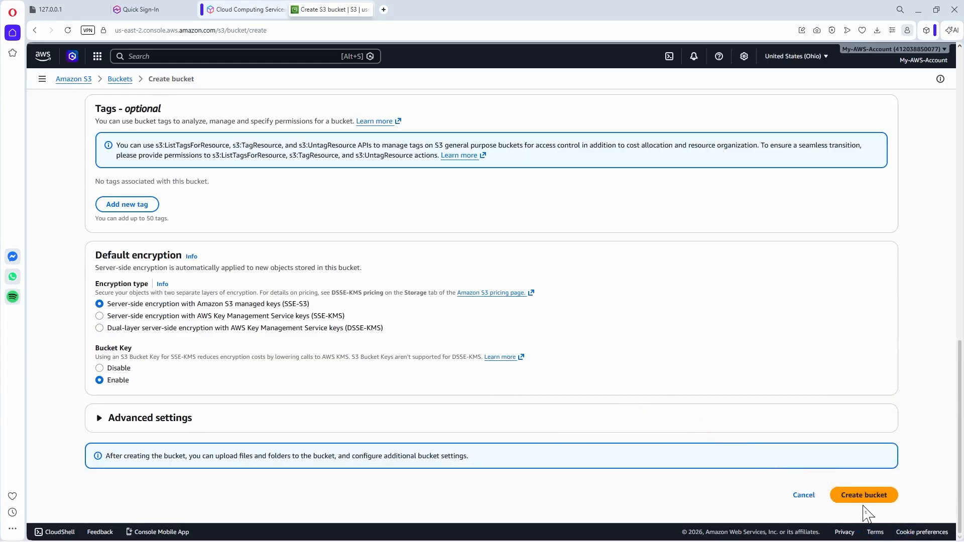
pyautogui.click(864, 500)
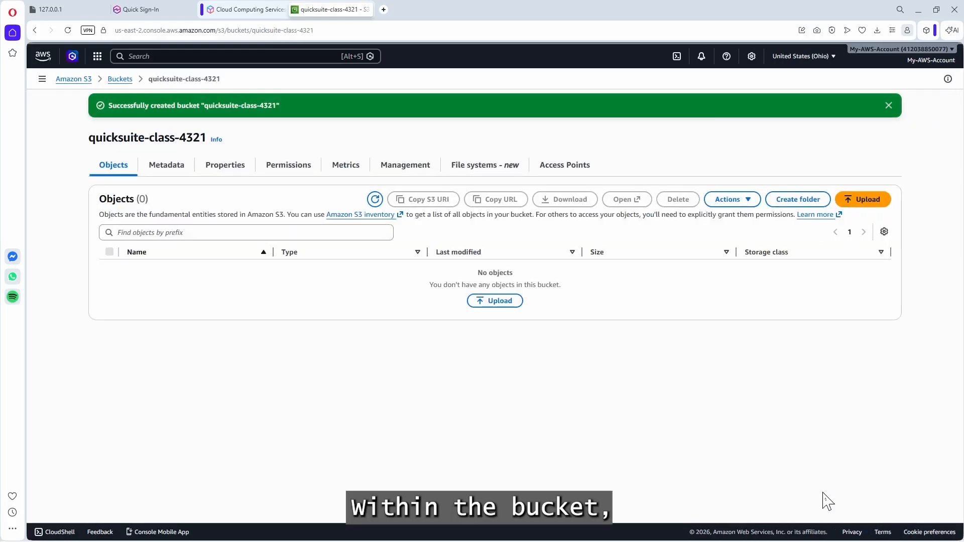
# Create a folder named financial_transactions in the bucket with default encryption
pyautogui.click(799, 199)
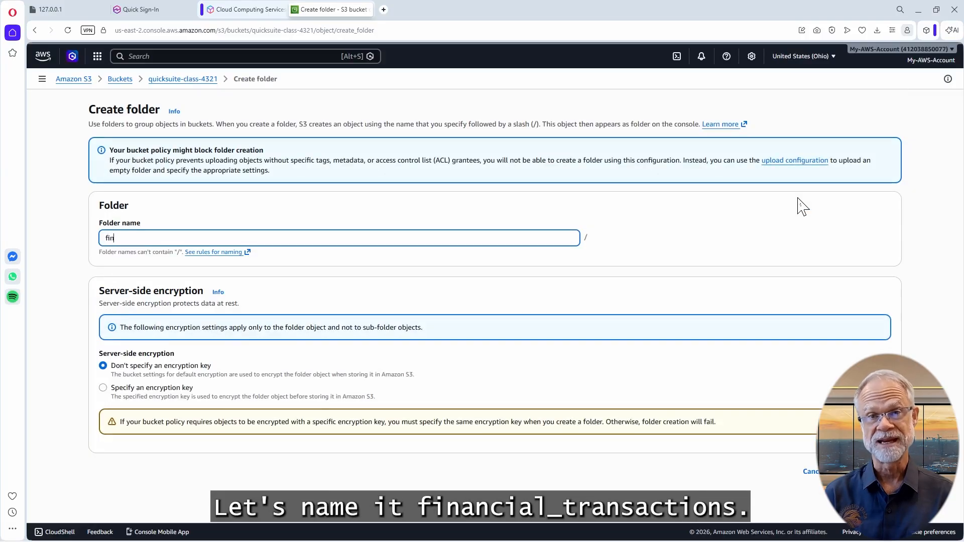
pyautogui.write('financial_t')
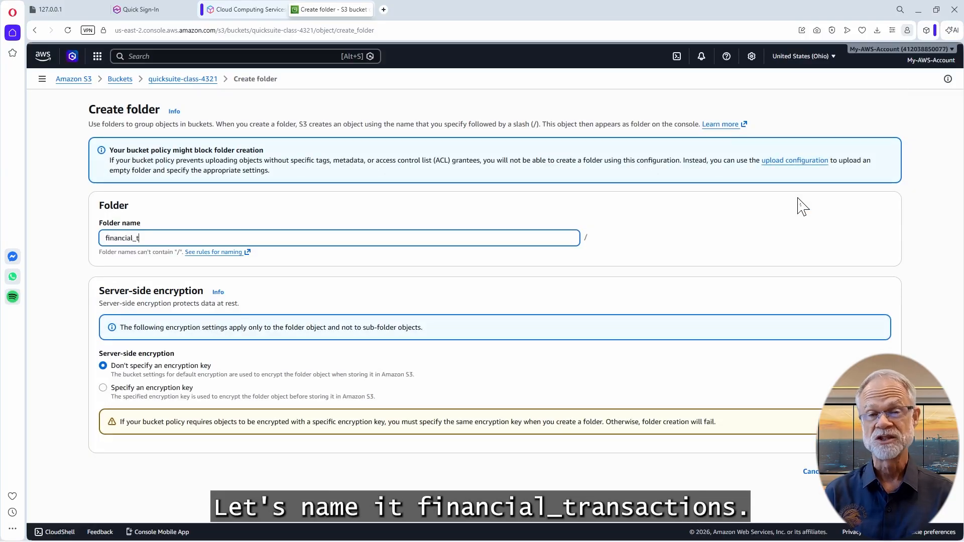
pyautogui.write('ransactions')
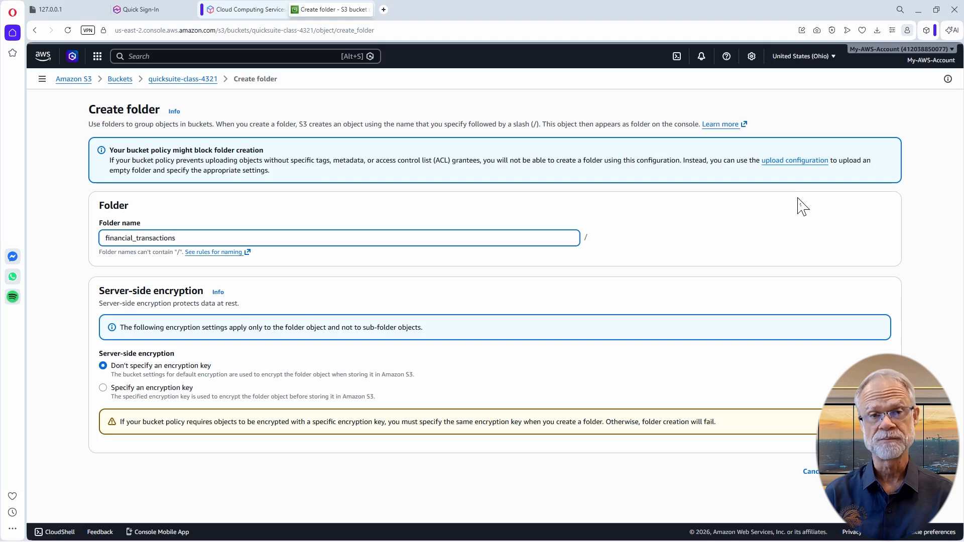
pyautogui.moveTo(802, 206)
pyautogui.mouseDown()
pyautogui.moveTo(826, 254)
pyautogui.moveTo(826, 357)
pyautogui.moveTo(860, 468)
pyautogui.mouseUp()
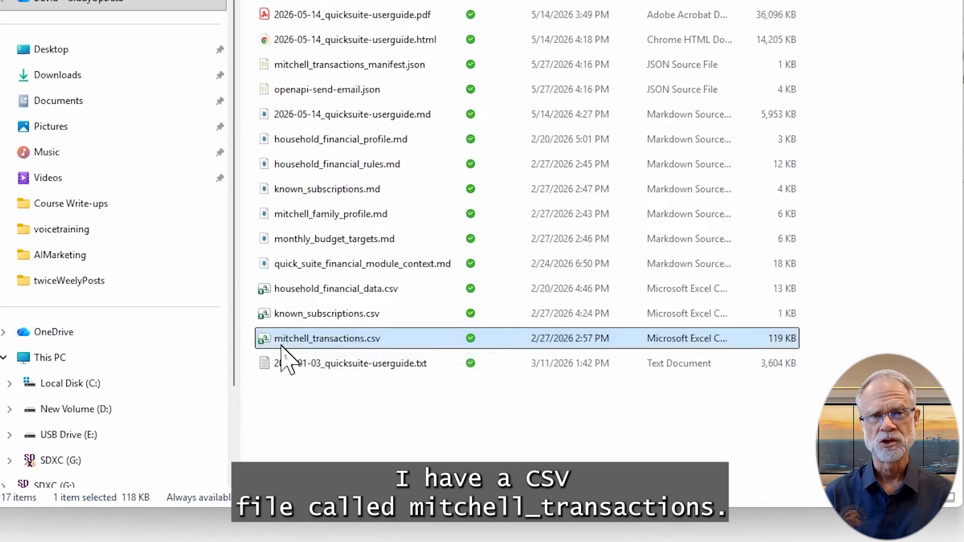
# Preview mitchell_transactions.csv in Excel with autofitted columns, then close without saving
pyautogui.doubleClick(281, 346)
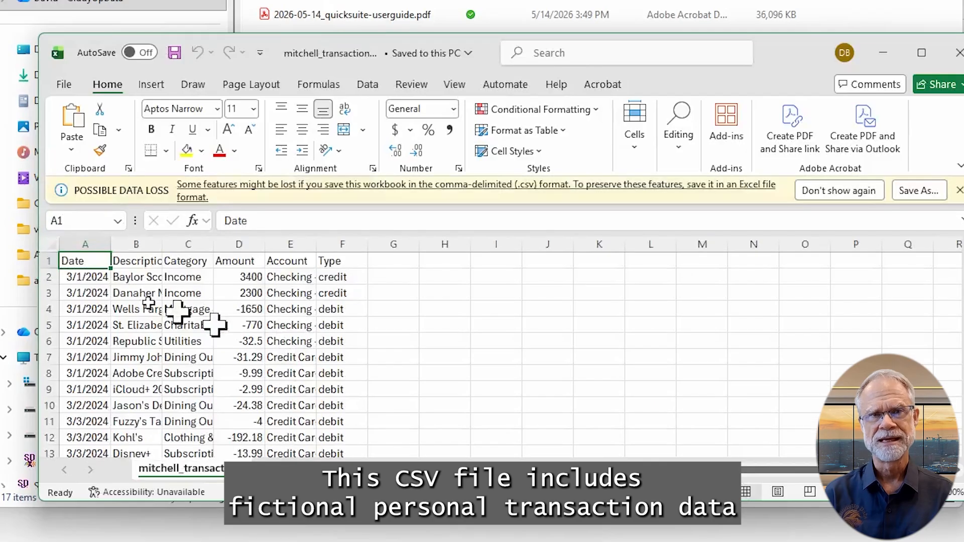
pyautogui.click(50, 244)
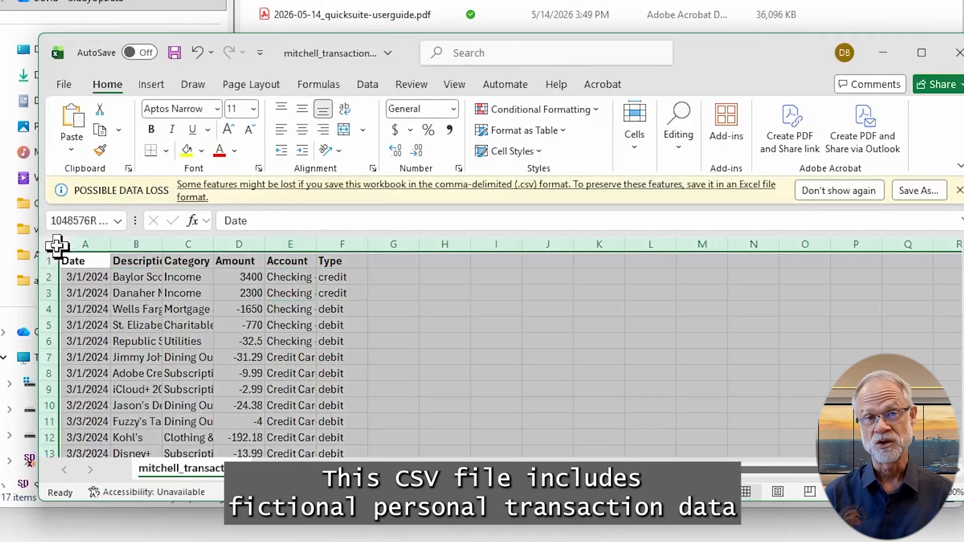
pyautogui.doubleClick(111, 244)
pyautogui.moveTo(91, 277); pyautogui.dragTo(607, 416)
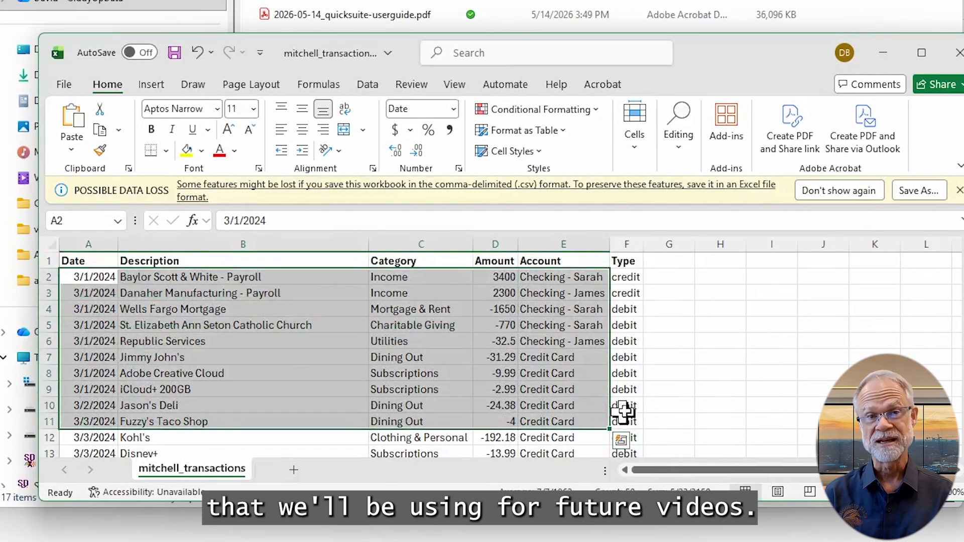
pyautogui.click(955, 56)
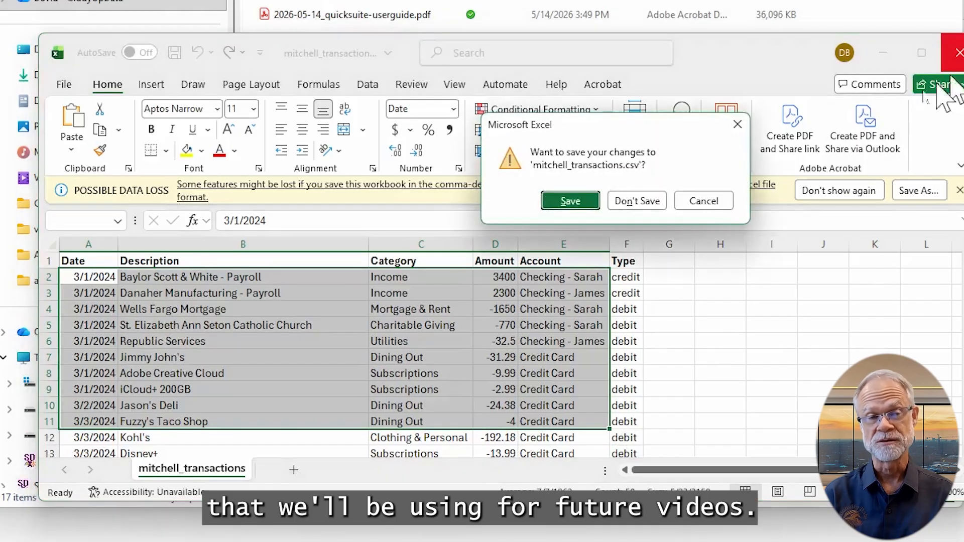
pyautogui.click(634, 201)
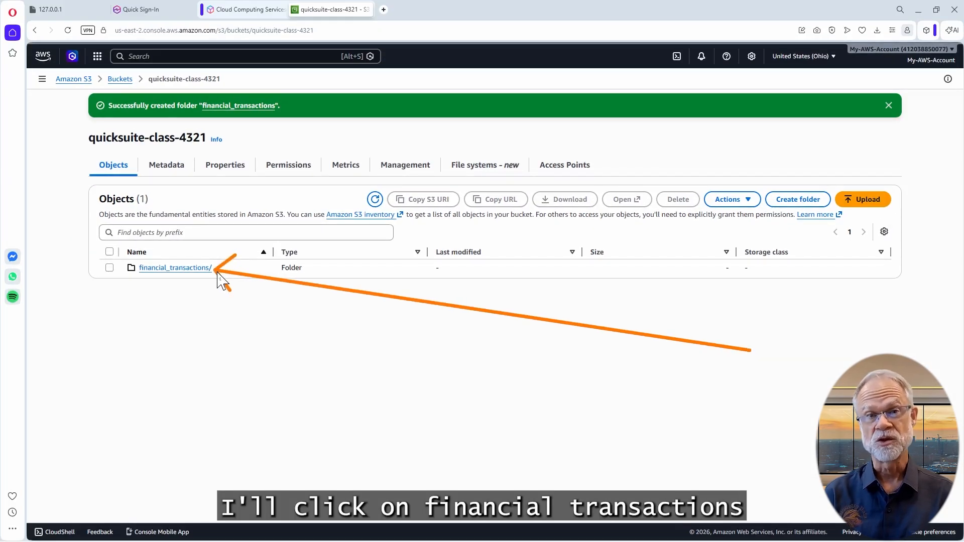
# Upload mitchell_transactions.csv into the financial_transactions/ folder by dragging it from File Explorer
pyautogui.click(214, 270)
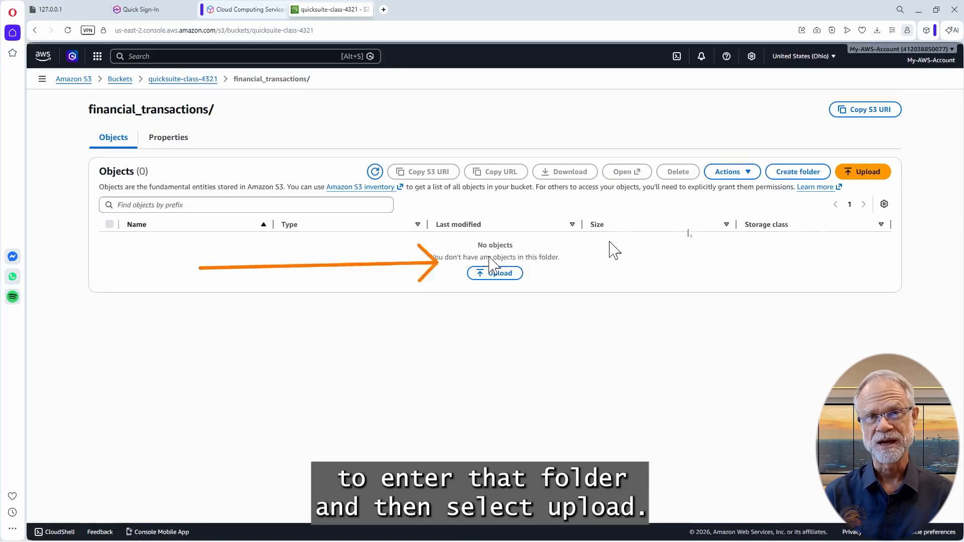
pyautogui.click(864, 173)
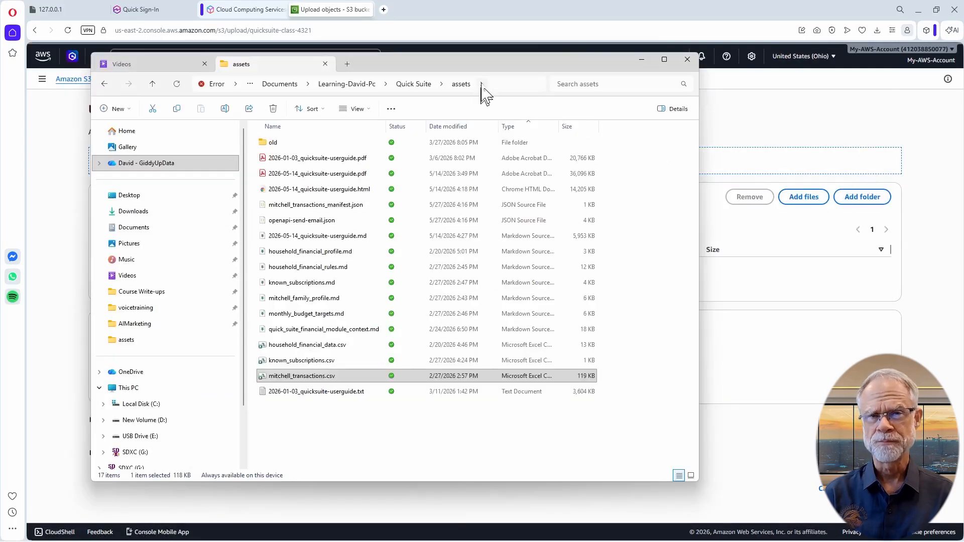
pyautogui.moveTo(482, 67); pyautogui.dragTo(801, 210)
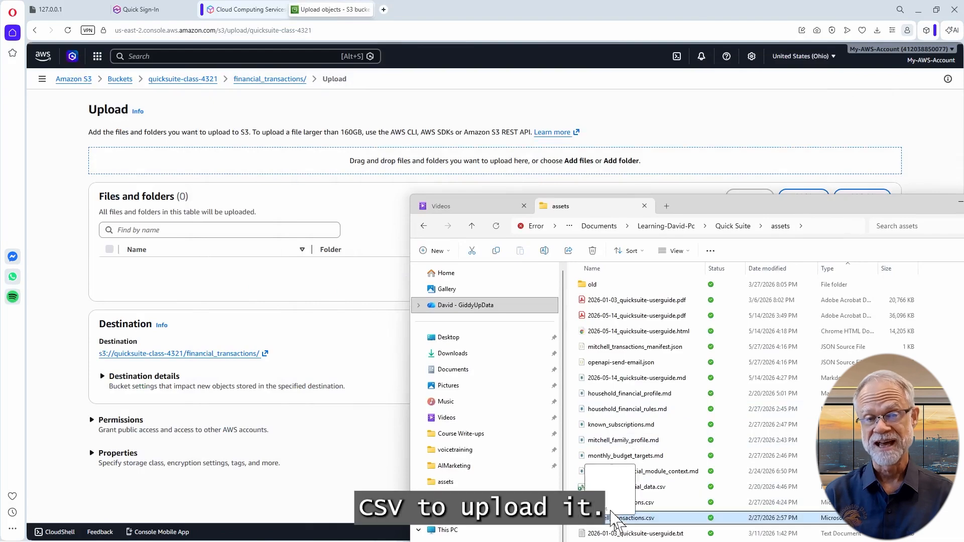
pyautogui.moveTo(613, 519); pyautogui.dragTo(324, 174)
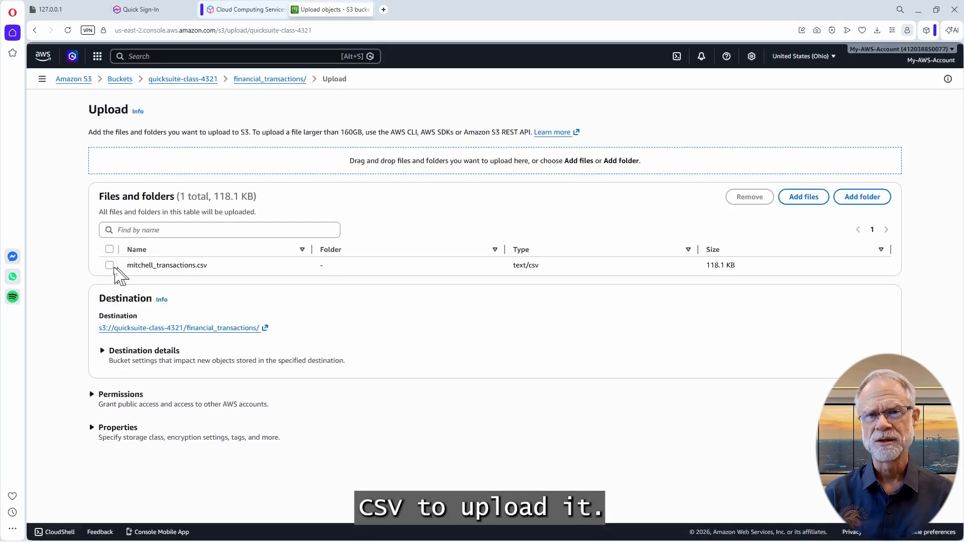
pyautogui.click(110, 266)
pyautogui.click(884, 468)
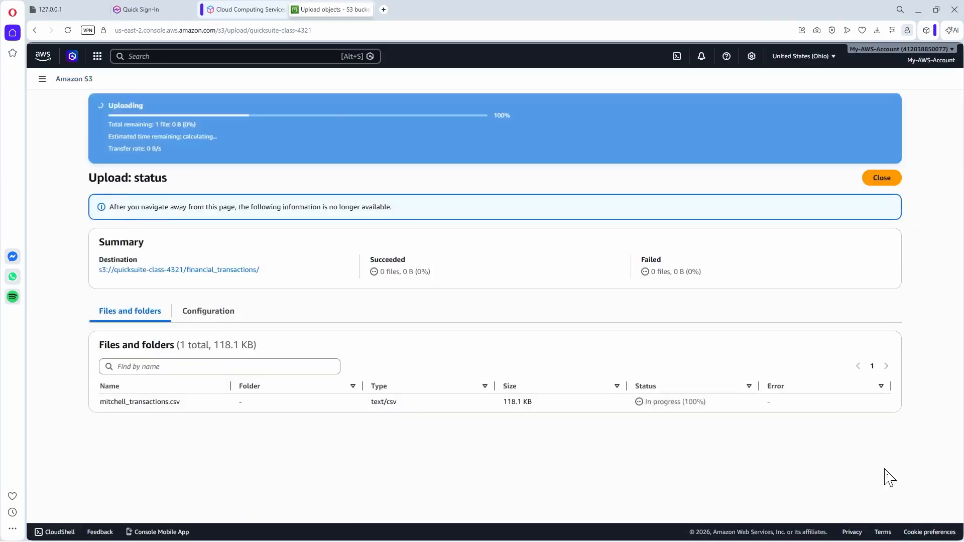
# Confirm the Upload succeeded message and return to the folder
pyautogui.moveTo(168, 105); pyautogui.dragTo(110, 105)
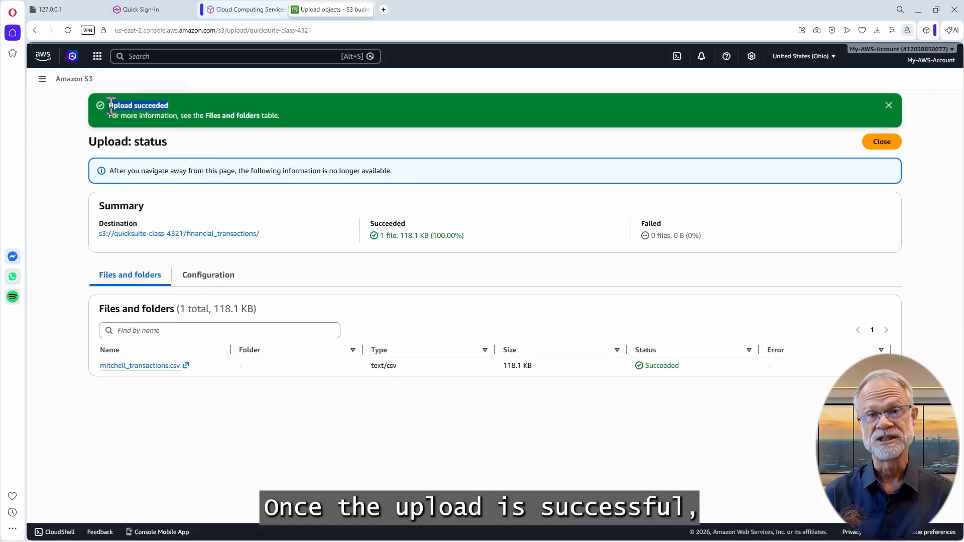
pyautogui.click(589, 140)
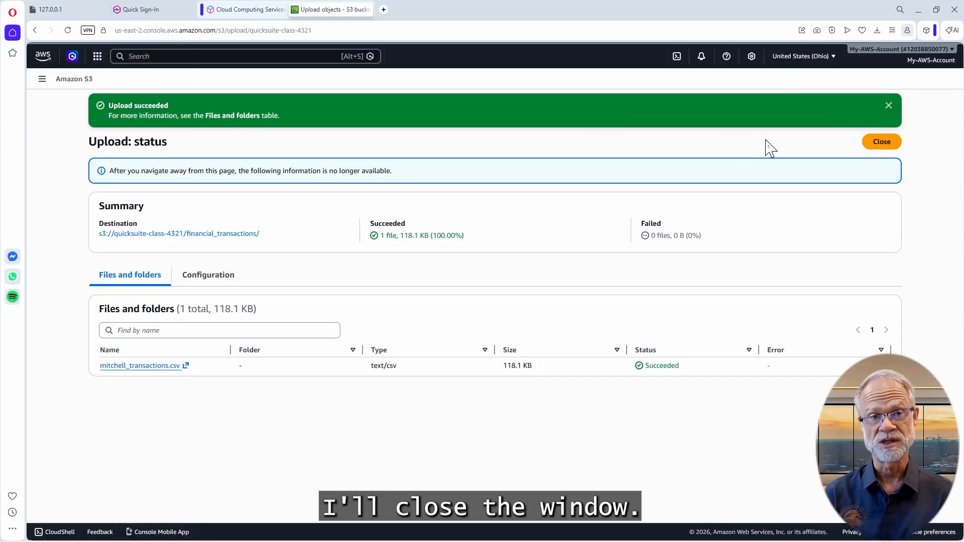
pyautogui.moveTo(757, 142); pyautogui.dragTo(860, 146)
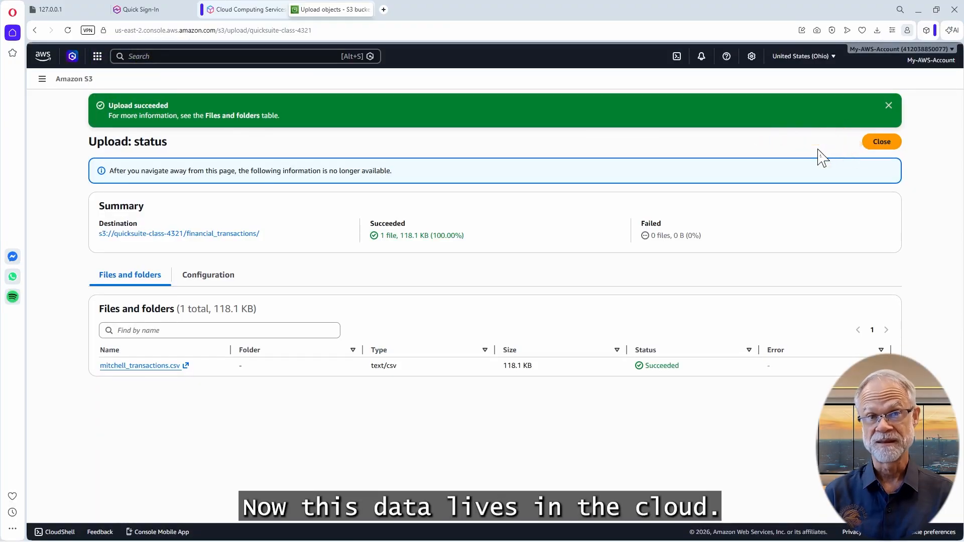
pyautogui.click(888, 144)
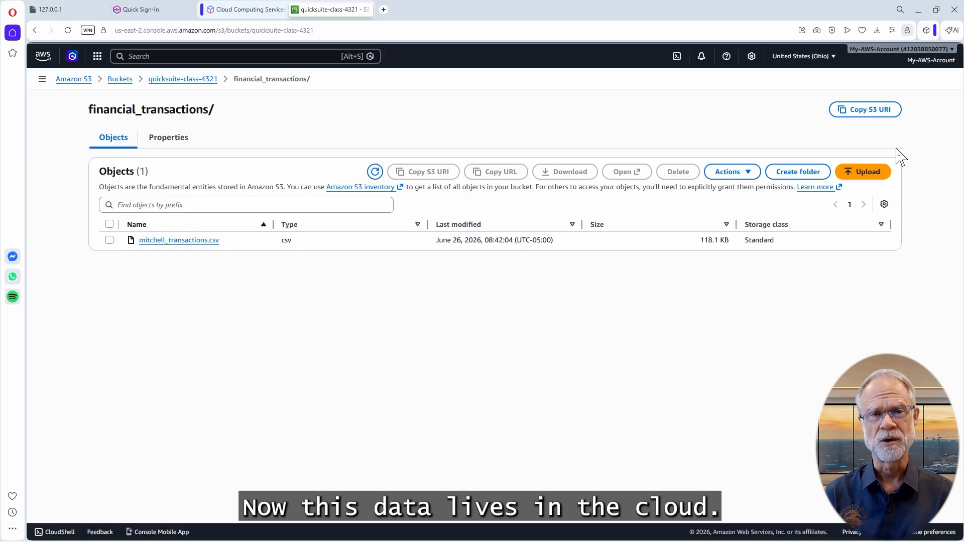
# Search the console for 'quick' and open the Amazon Quick service
pyautogui.moveTo(897, 148)
pyautogui.mouseDown()
pyautogui.moveTo(301, 11)
pyautogui.moveTo(264, 57)
pyautogui.mouseUp()
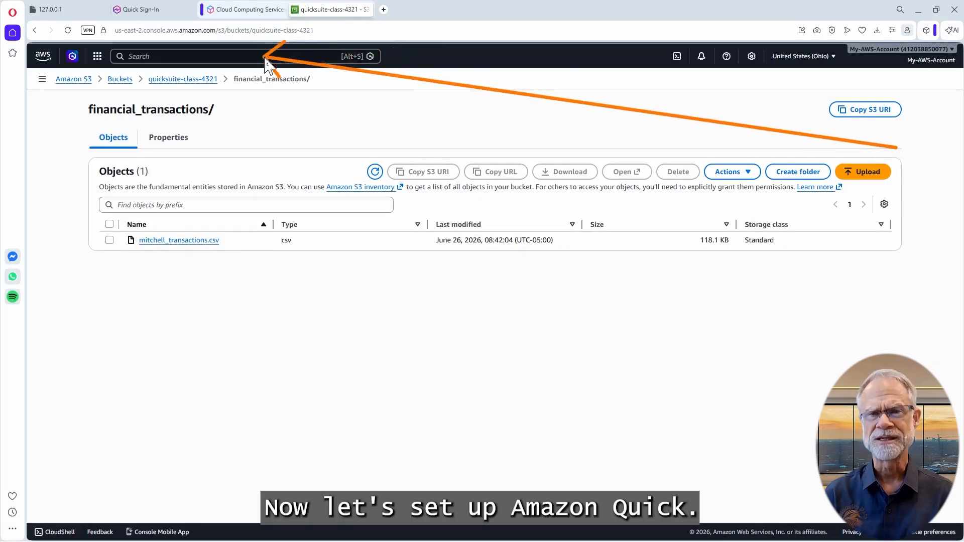
pyautogui.click(261, 56)
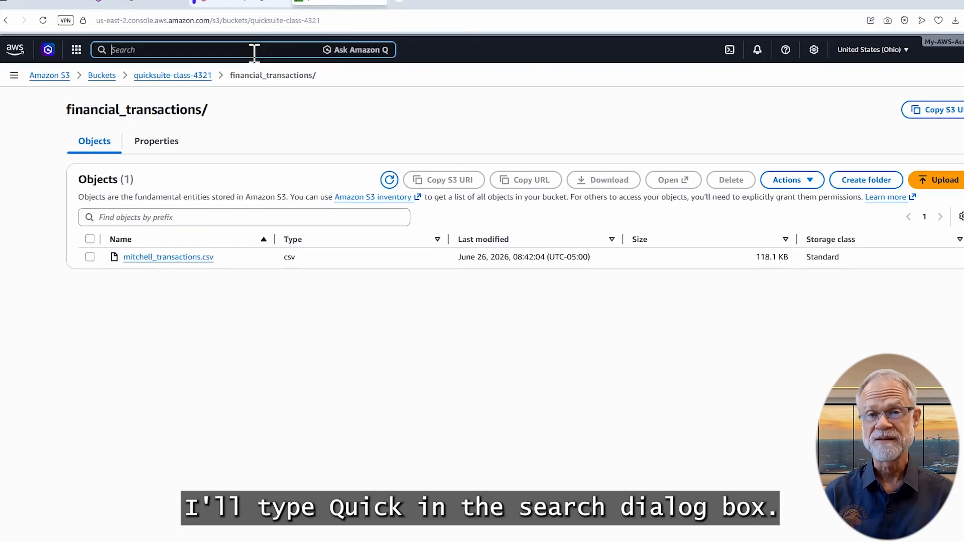
pyautogui.write('quick')
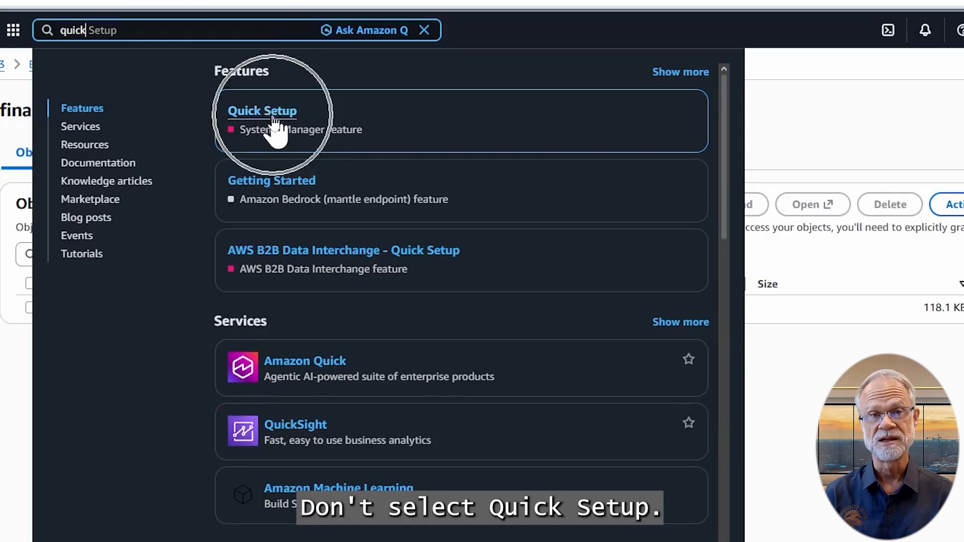
pyautogui.click(323, 367)
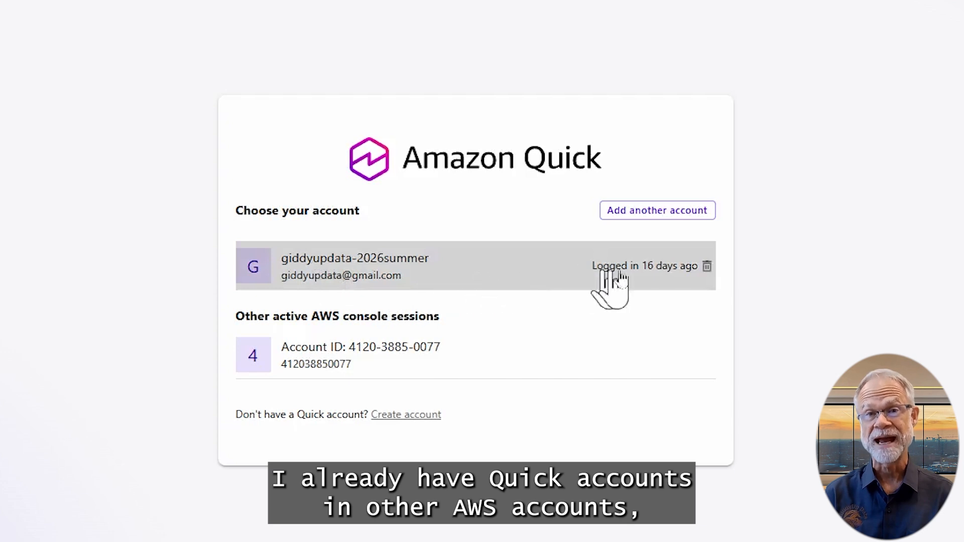
# Remove the remembered Quick account, choose Create account, and proceed to Sign up for Amazon Quick
pyautogui.click(707, 267)
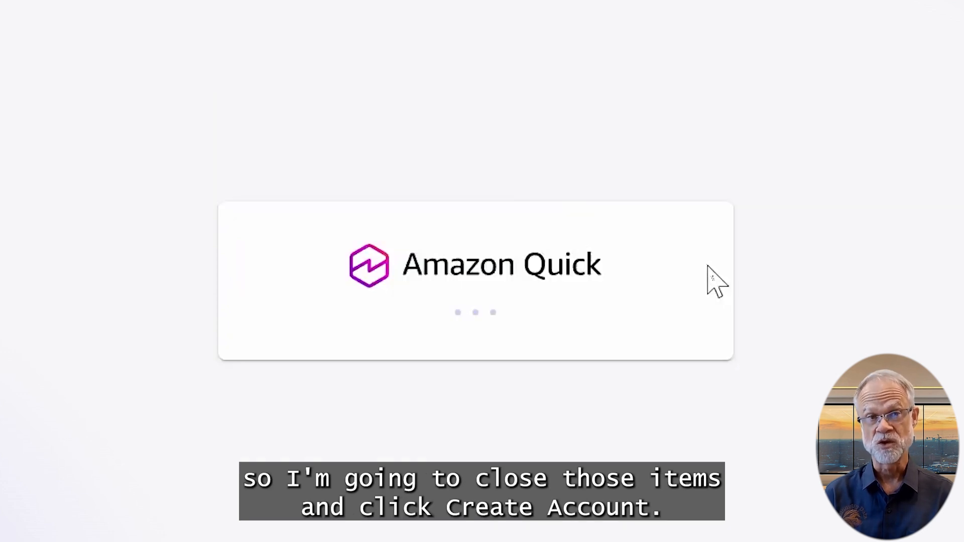
pyautogui.click(709, 284)
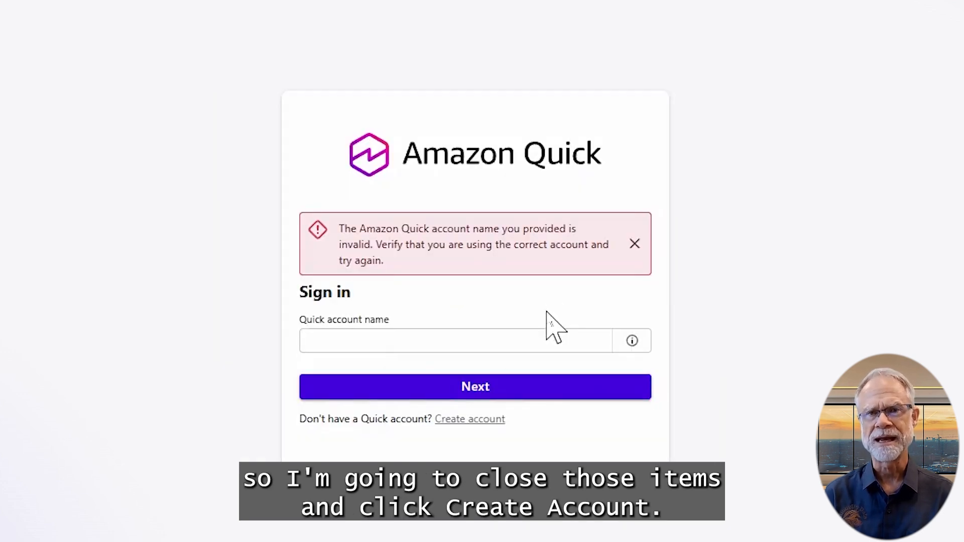
pyautogui.click(474, 420)
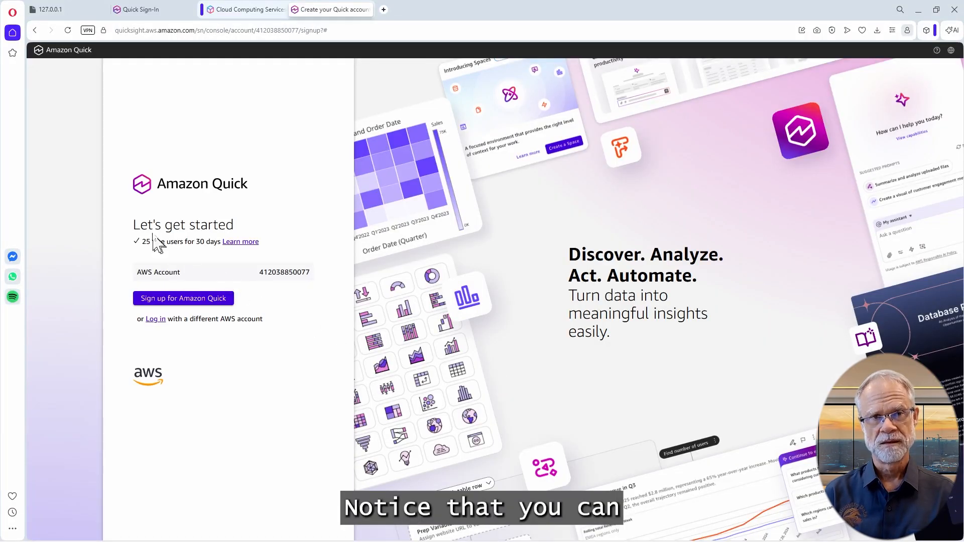
pyautogui.moveTo(144, 224); pyautogui.dragTo(276, 248)
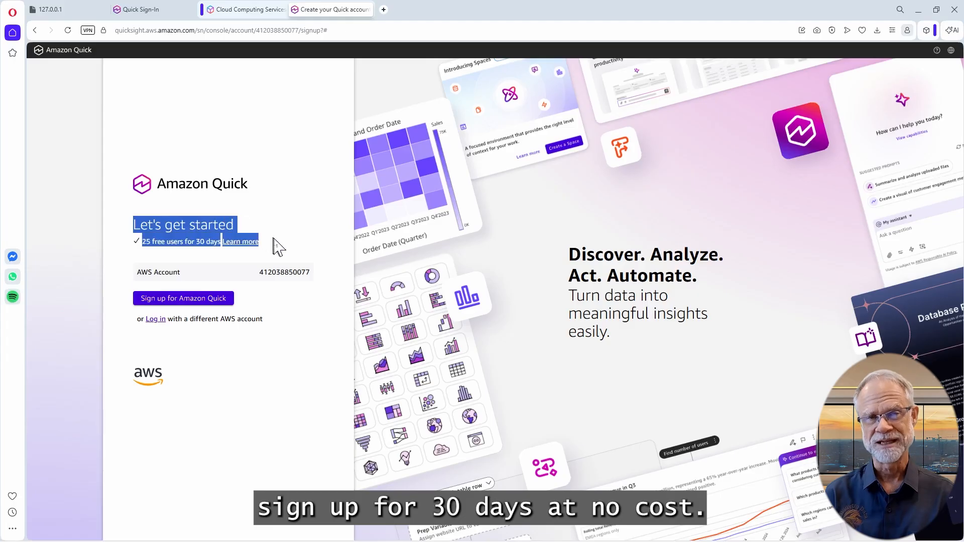
pyautogui.click(275, 247)
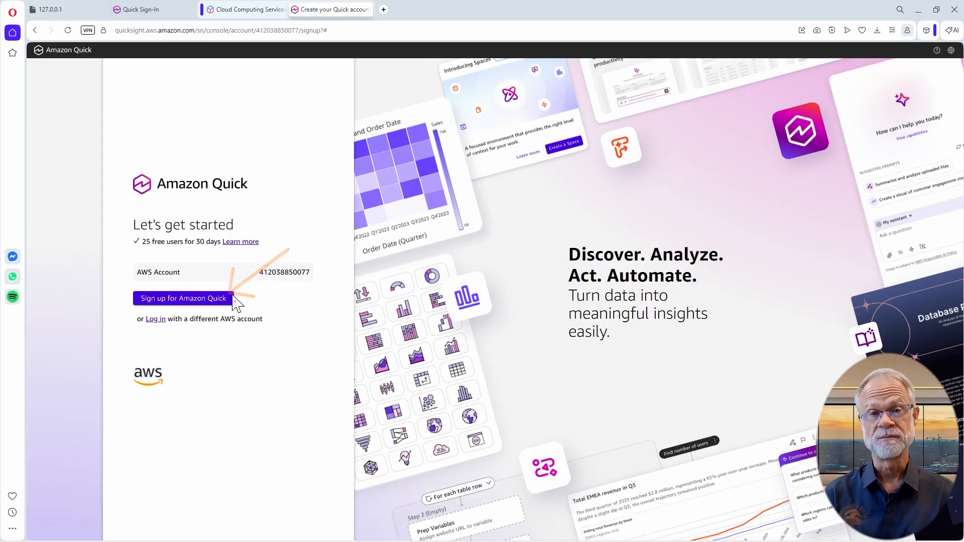
pyautogui.click(215, 299)
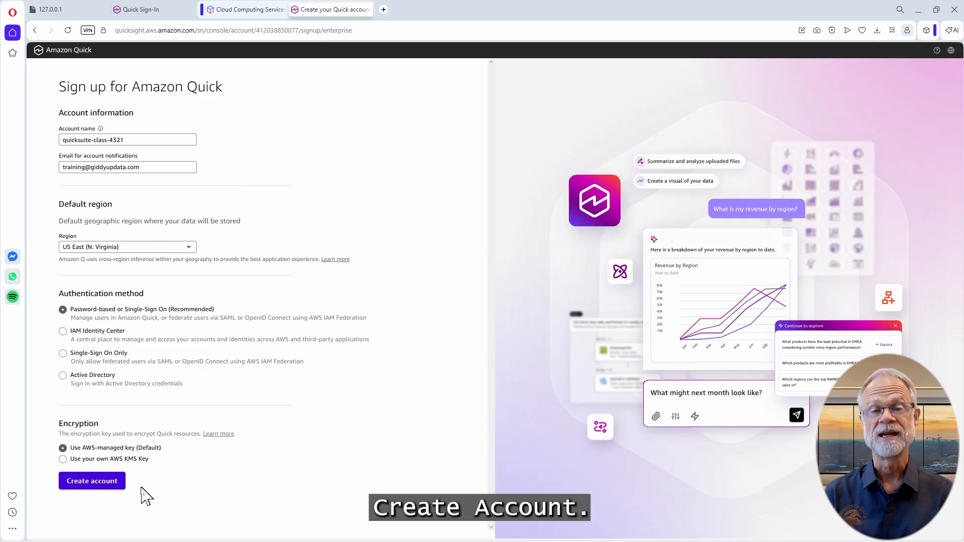
# Create the quicksuite-class-4321 Quick account in US East (N. Virginia) and go to its Welcome home page
pyautogui.click(105, 487)
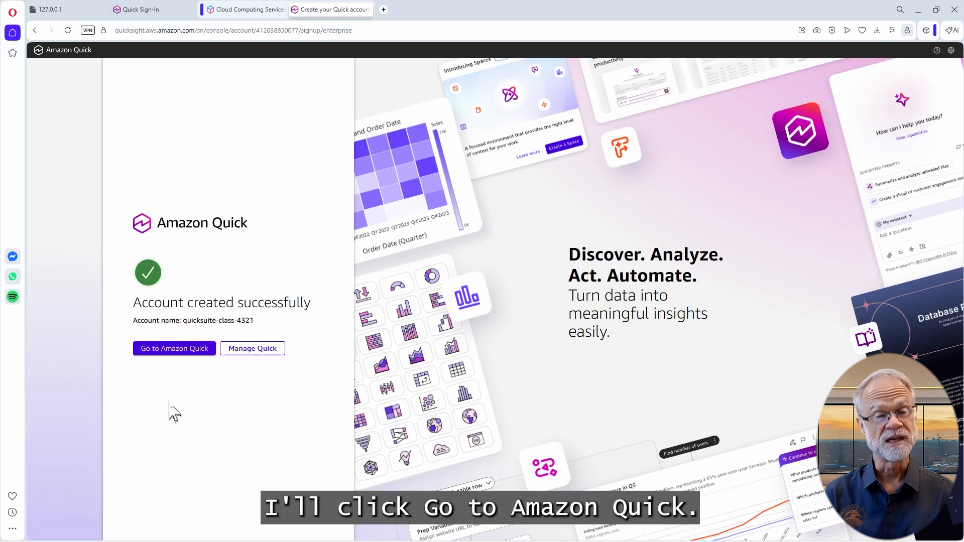
pyautogui.click(176, 349)
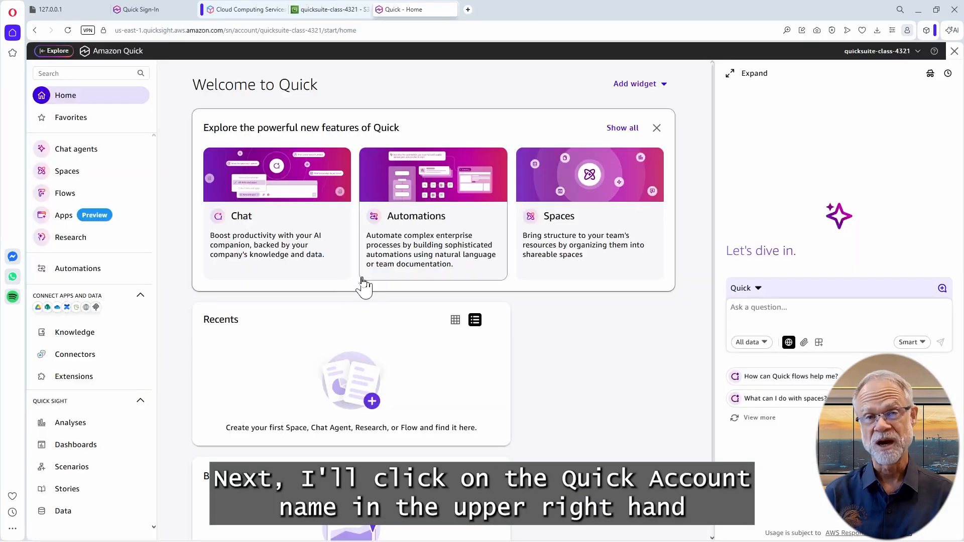
# Choose Manage account from the account-name menu at top right
pyautogui.click(868, 53)
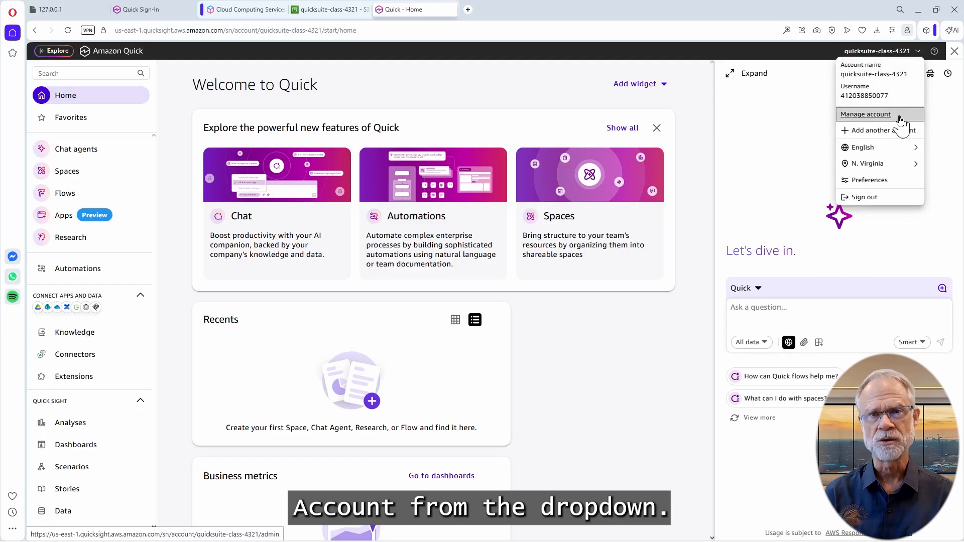
pyautogui.click(900, 118)
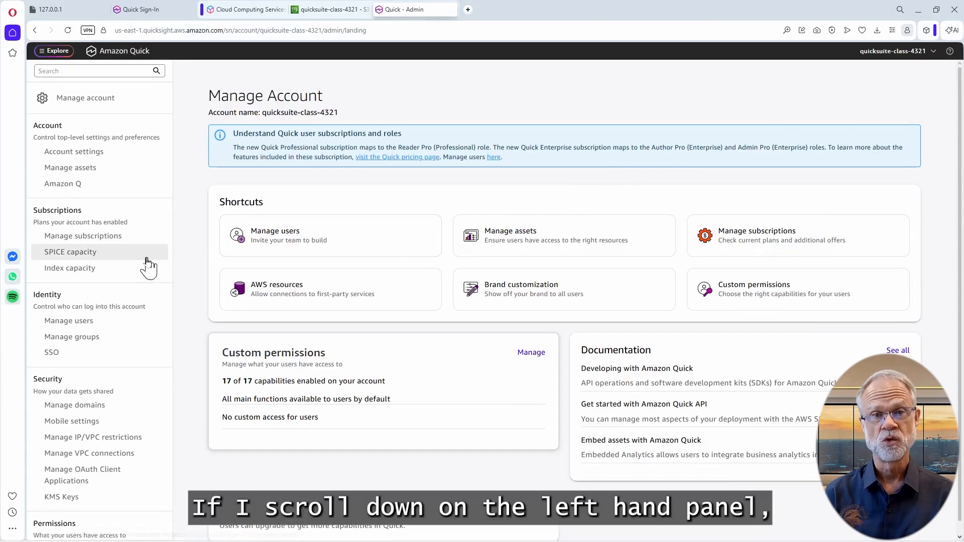
# Enable Amazon S3 access for the quicksuite-class-4321 bucket under AWS resources and save the permissions
pyautogui.scroll(-5, 149, 267)
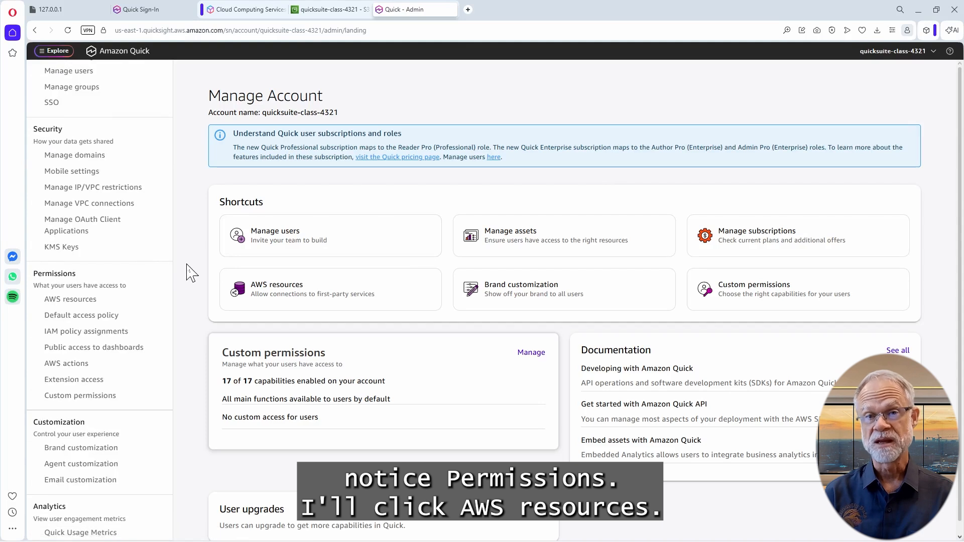
pyautogui.moveTo(29, 264)
pyautogui.mouseDown()
pyautogui.moveTo(74, 288)
pyautogui.moveTo(164, 409)
pyautogui.mouseUp()
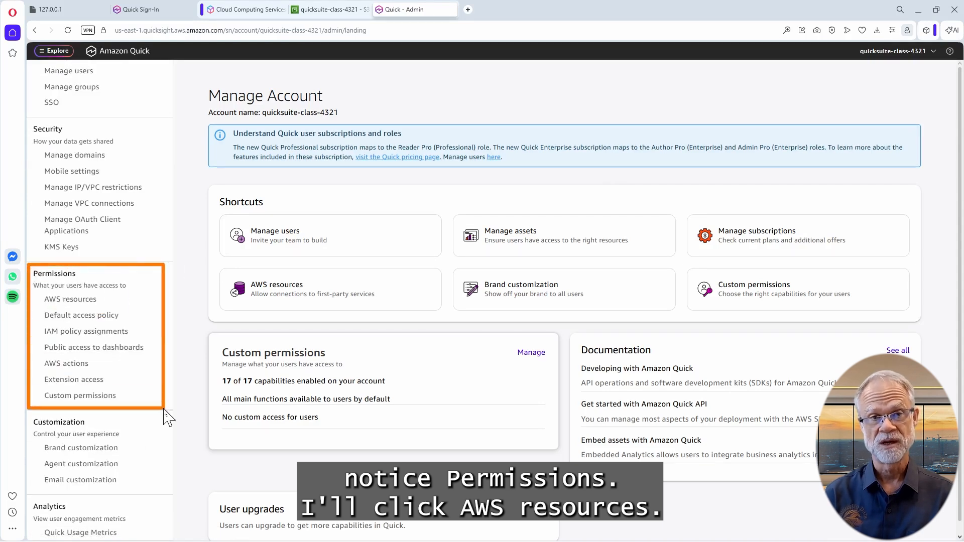
pyautogui.click(116, 303)
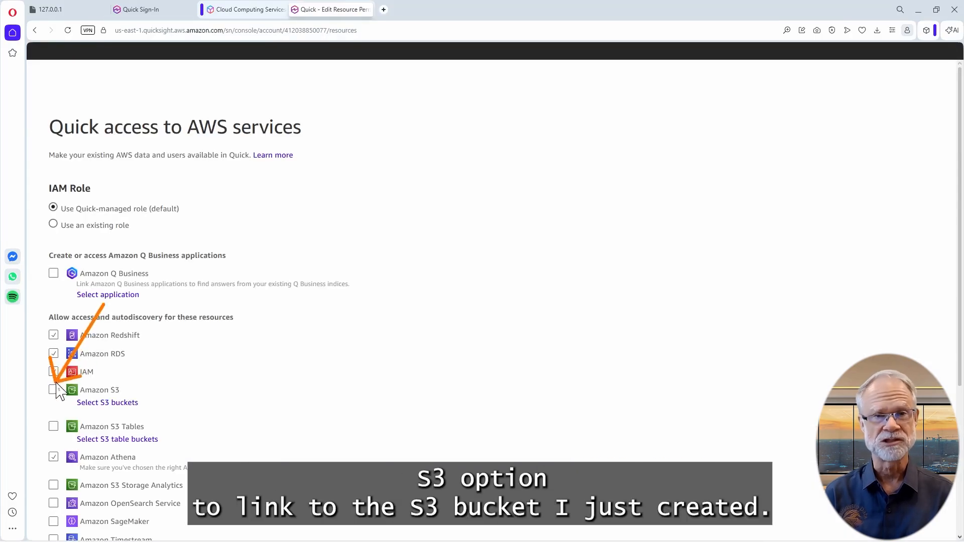
pyautogui.click(54, 391)
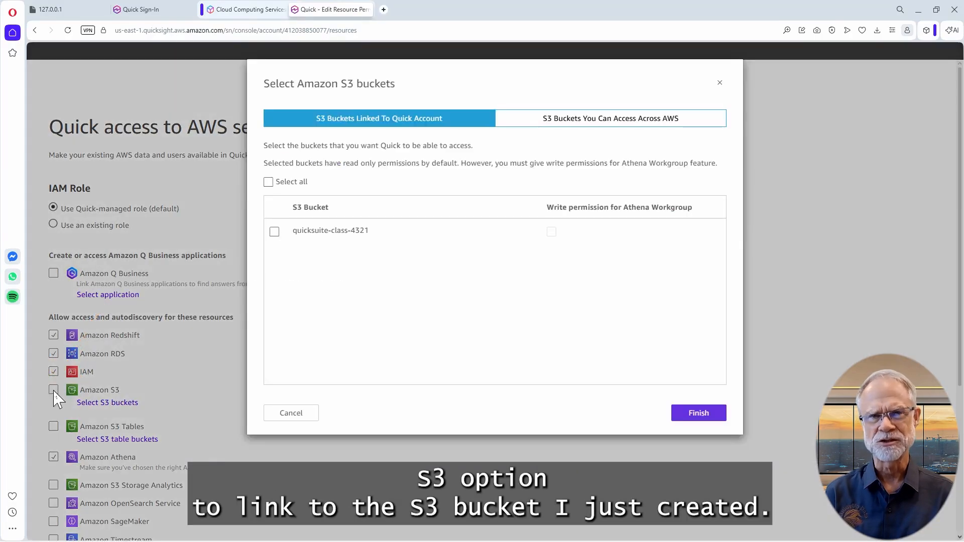
pyautogui.click(267, 181)
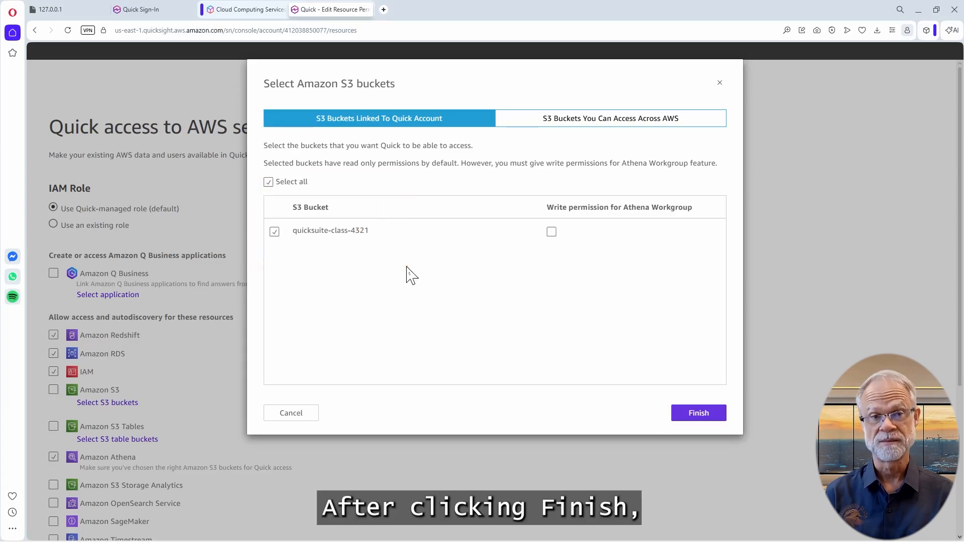
pyautogui.click(686, 414)
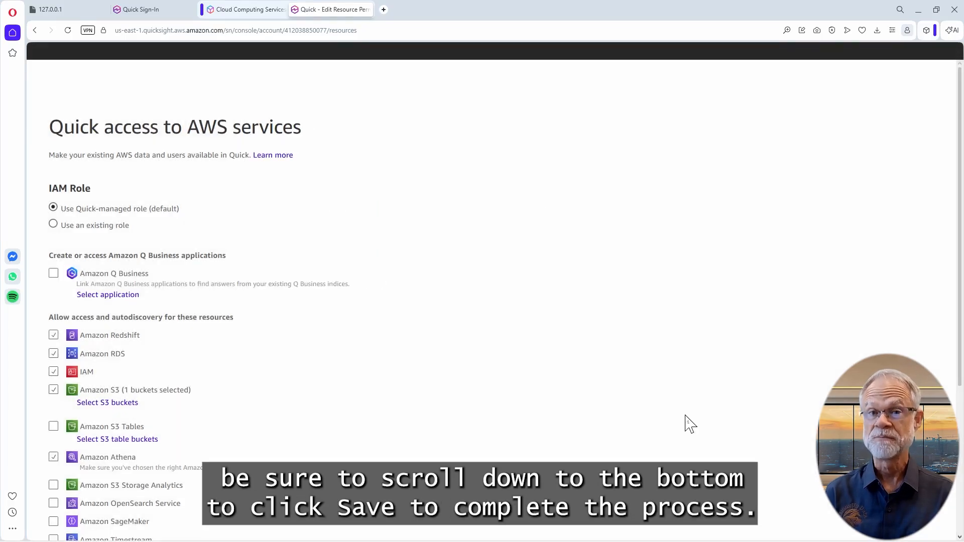
pyautogui.scroll(-4, 690, 424)
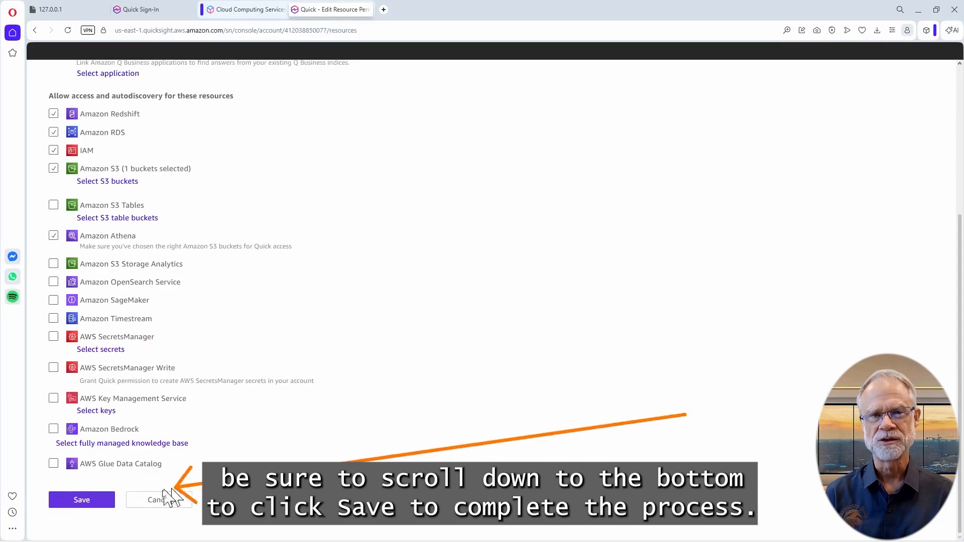
pyautogui.click(98, 505)
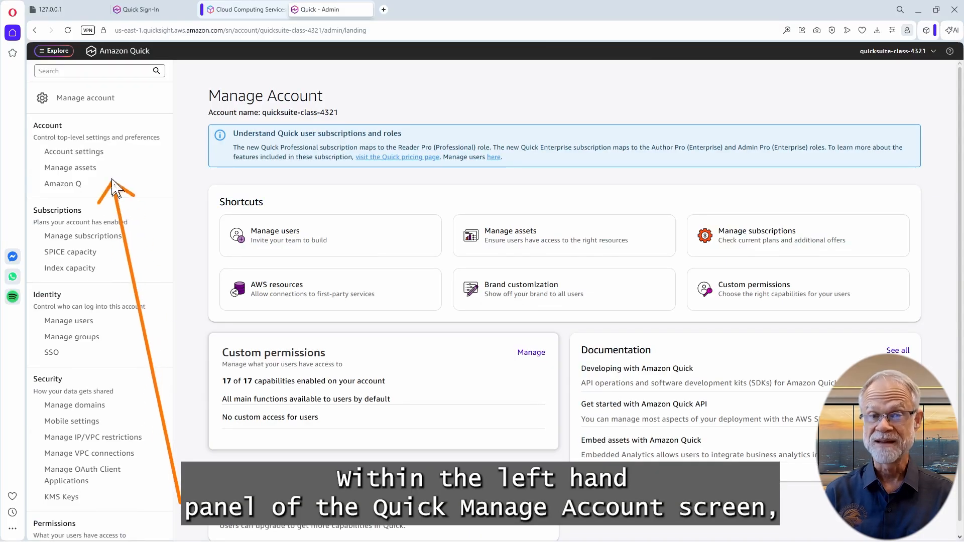
# Turn off account termination protection under Account settings
pyautogui.click(76, 154)
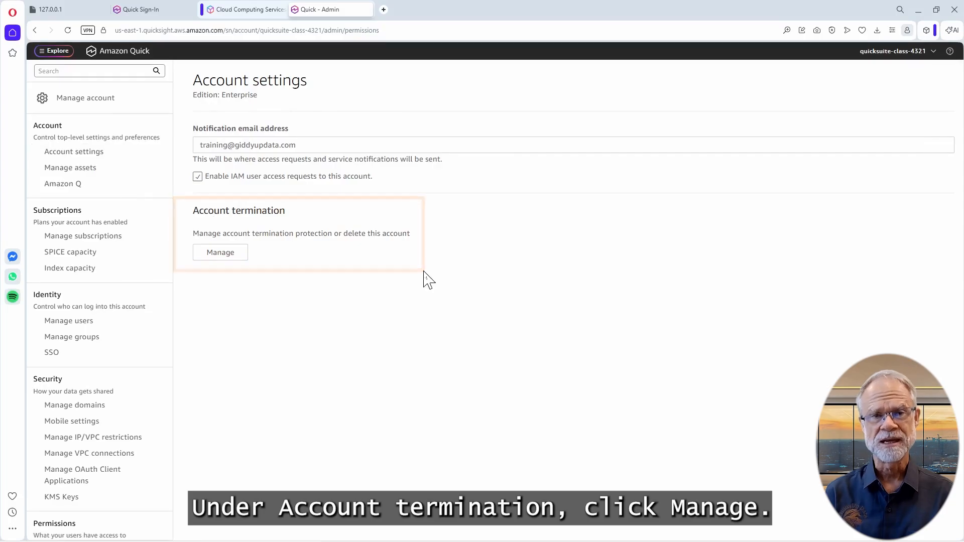
pyautogui.click(231, 259)
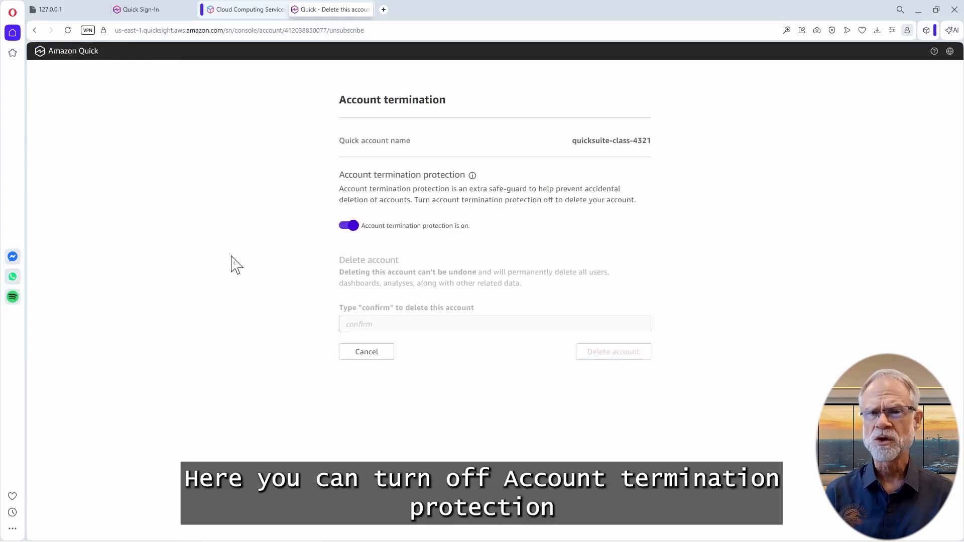
pyautogui.click(348, 226)
pyautogui.moveTo(360, 226); pyautogui.dragTo(481, 230)
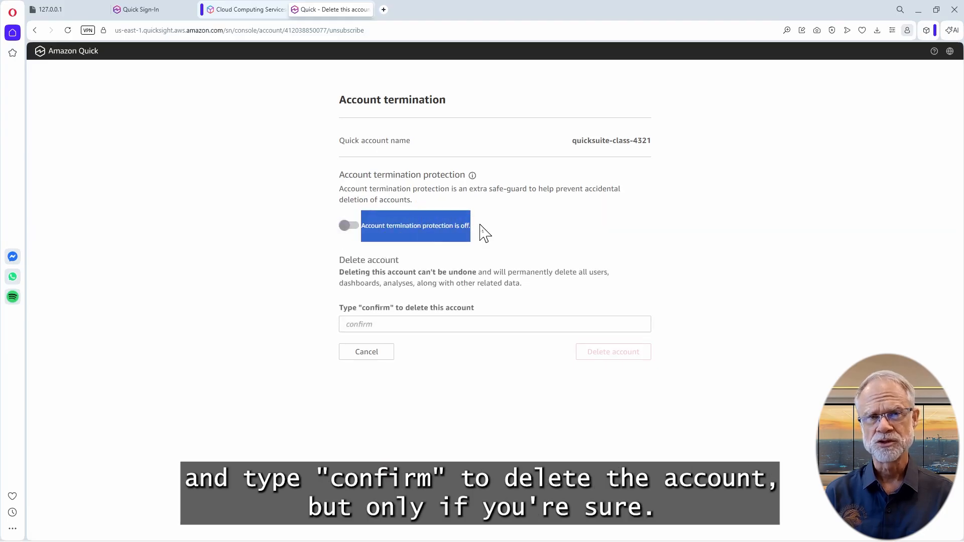
pyautogui.click(481, 226)
# Enter 'confirm' in the account deletion confirmation field
pyautogui.click(377, 321)
pyautogui.write('conf')
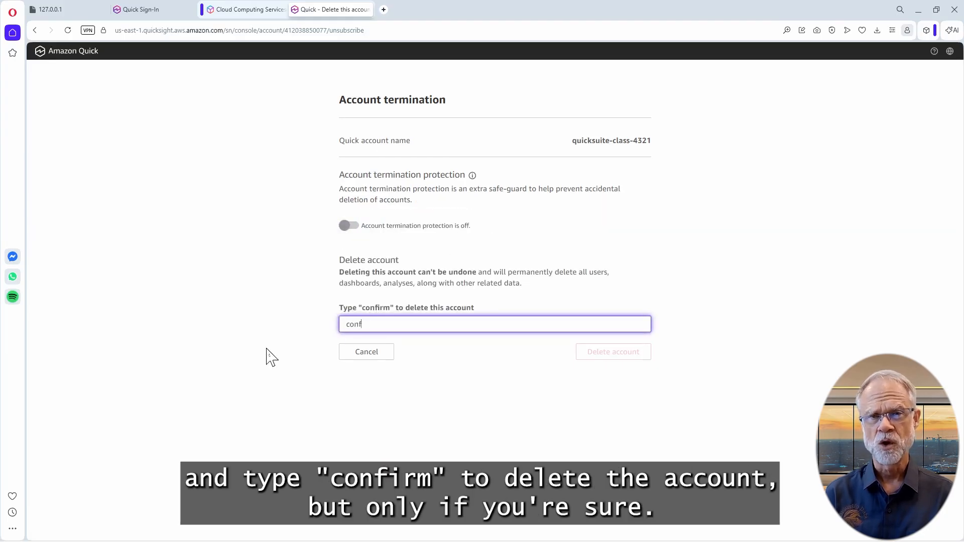
pyautogui.write('irm')
pyautogui.click(271, 357)
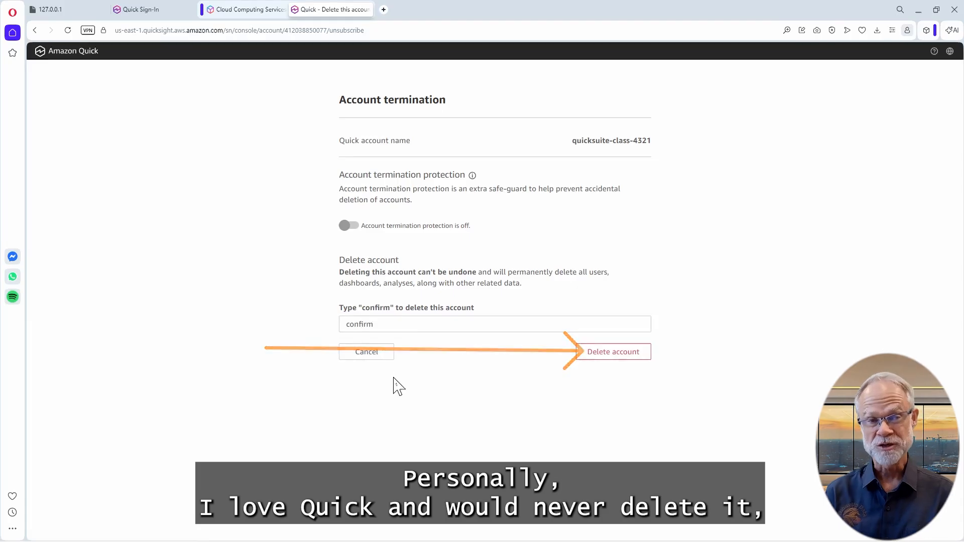